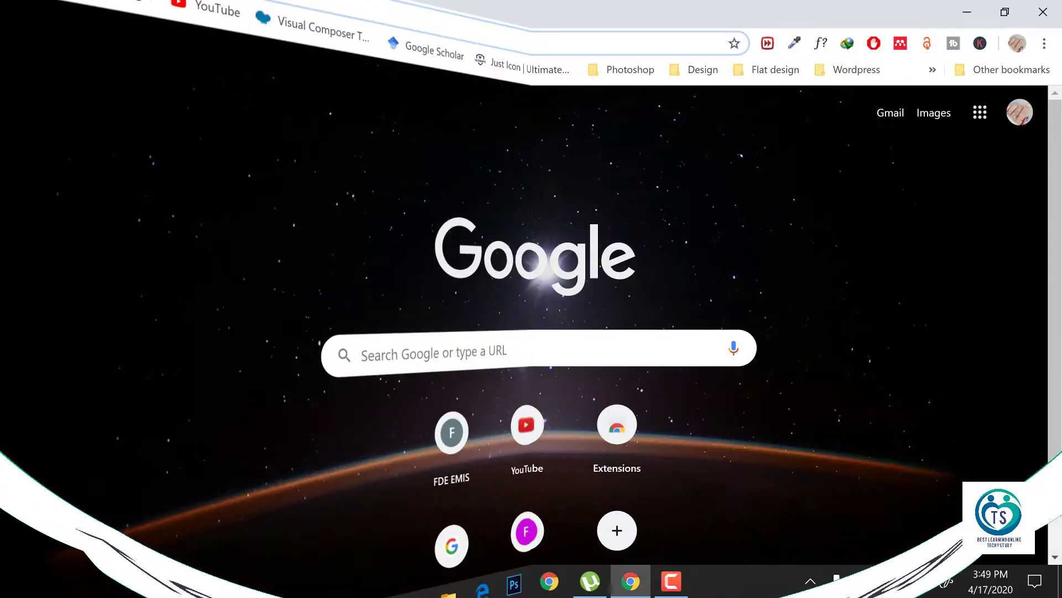
Enter panzoid in Chrome's address bar to load panzoid.com
text(panz)
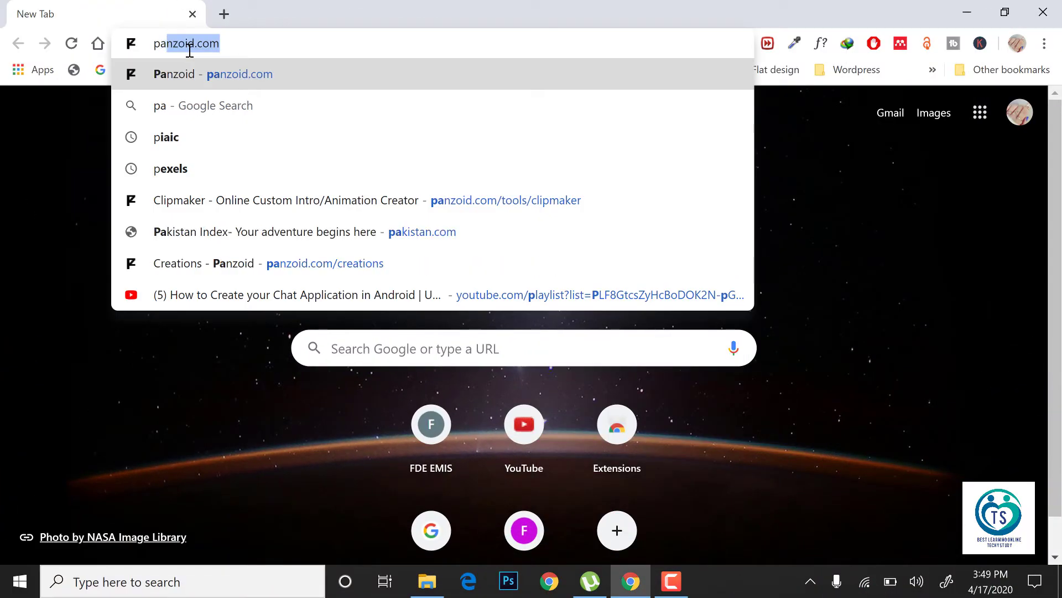
text(oid)
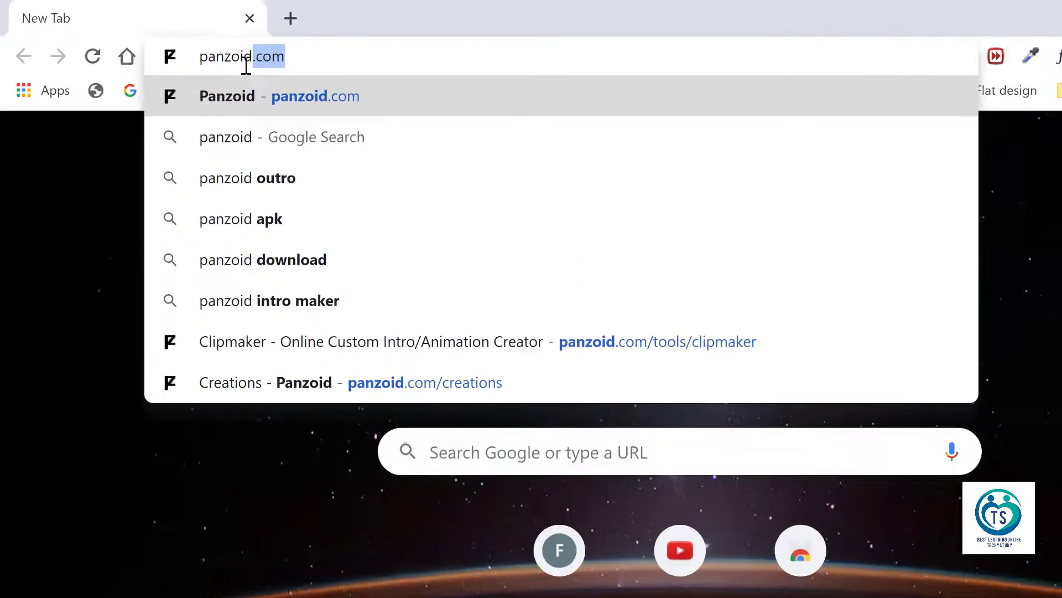
key(Return)
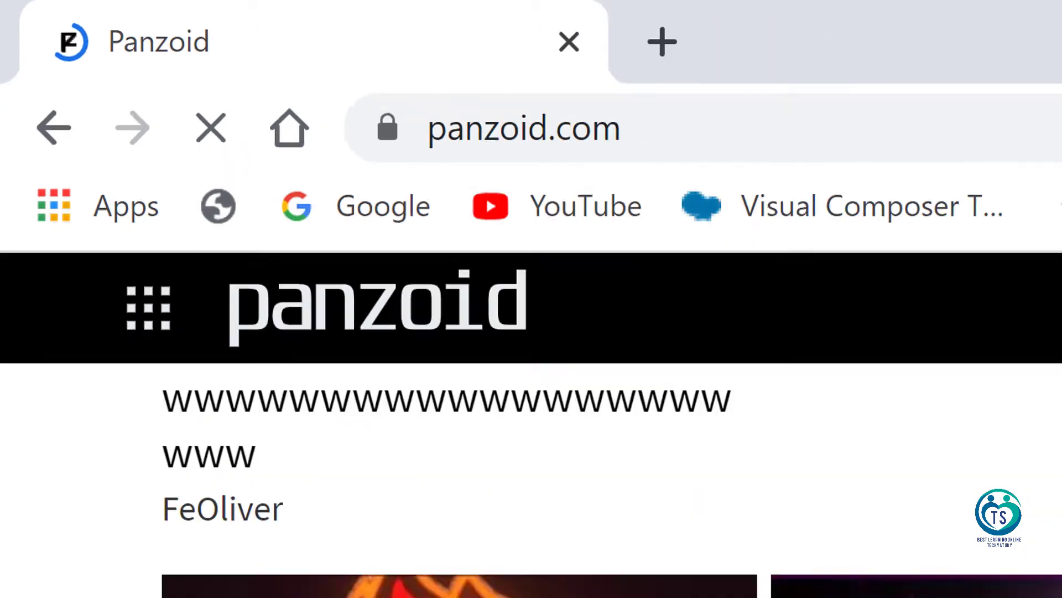
Scroll down the Panzoid home page to the CREATIONS grid
scroll(283, 412, down, 5)
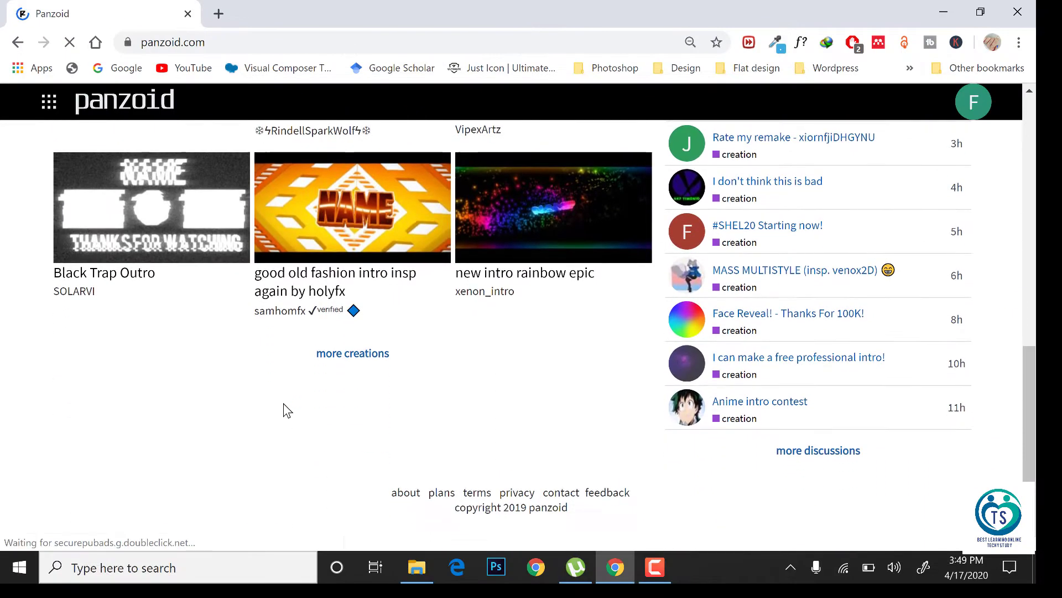
scroll(284, 413, up, 5)
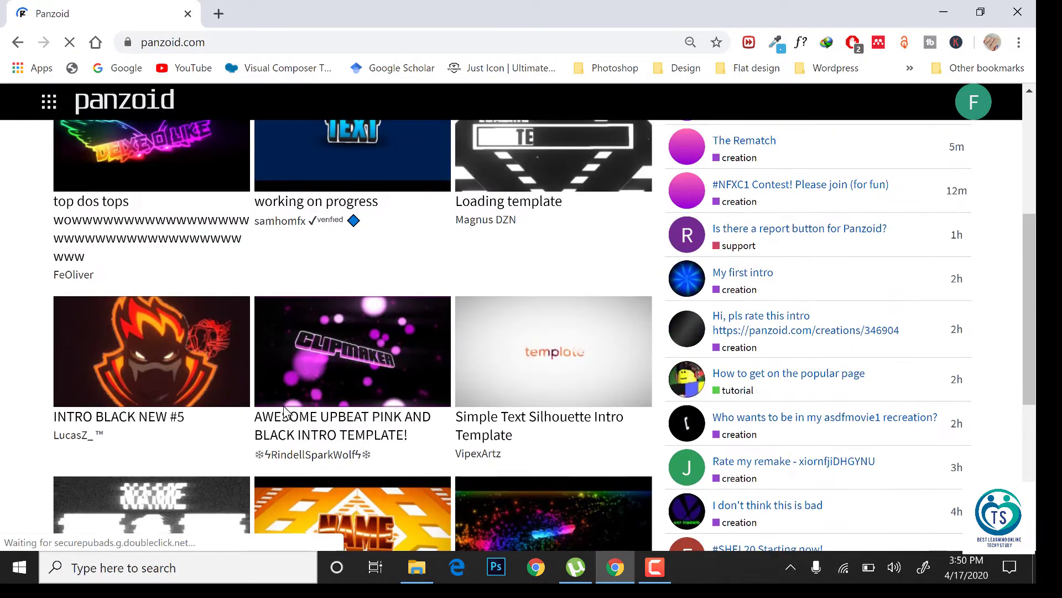
scroll(282, 406, up, 5)
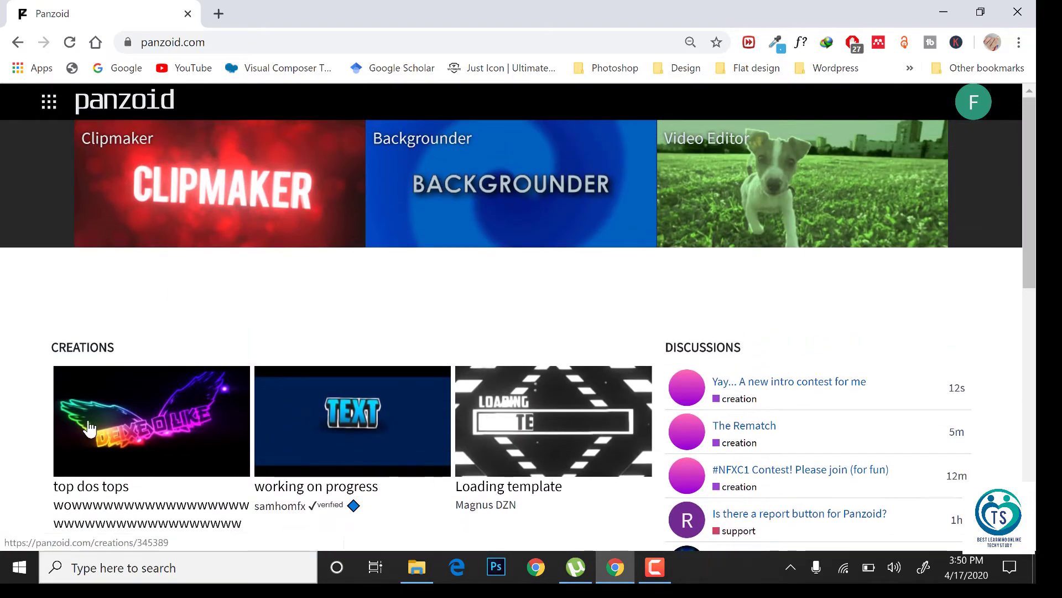
scroll(180, 469, down, 3)
scroll(182, 471, down, 1)
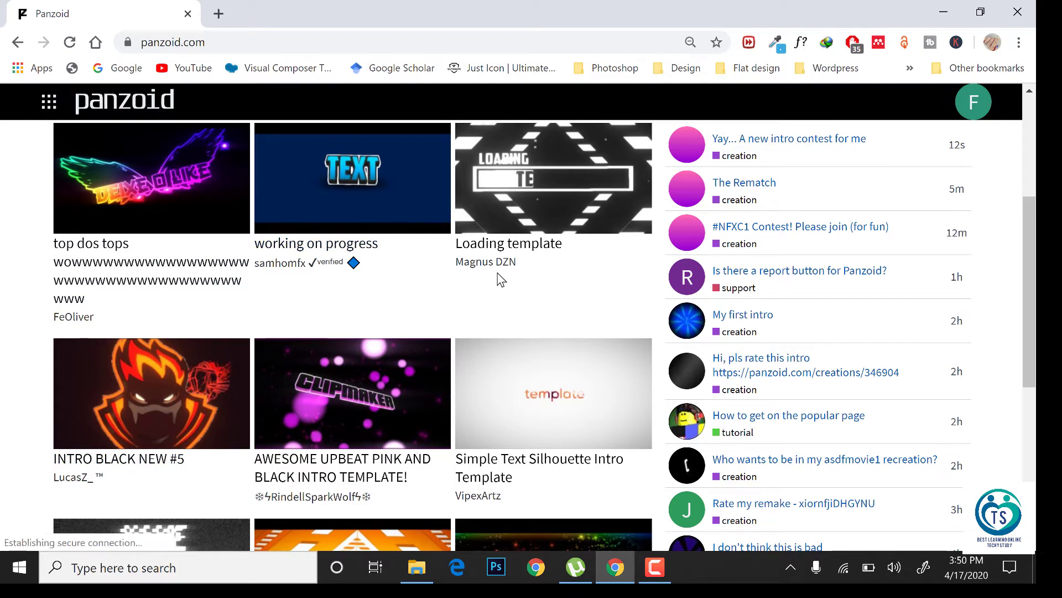
scroll(396, 412, down, 5)
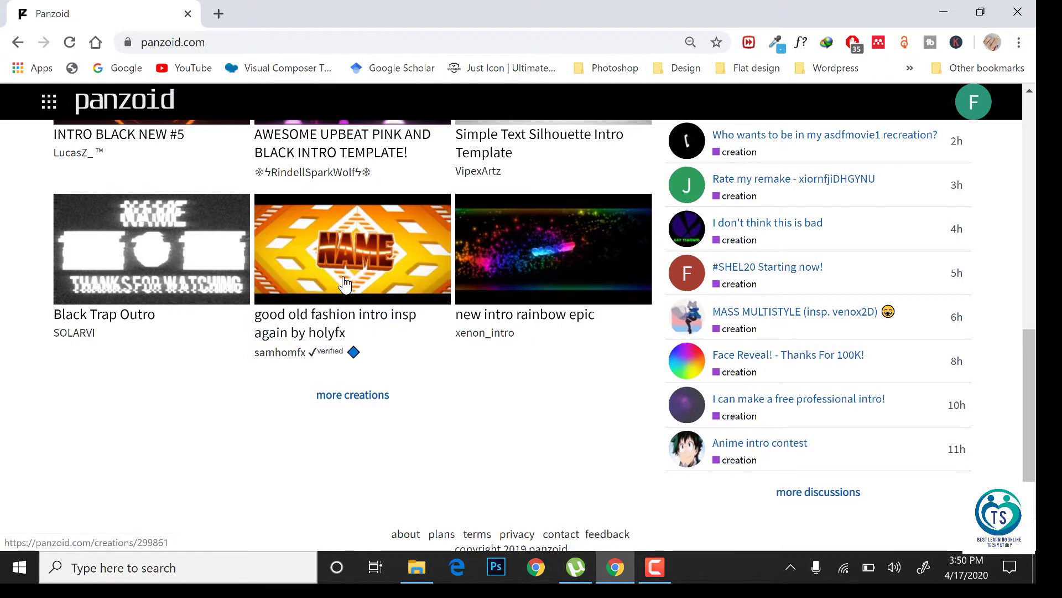
scroll(345, 310, down, 1)
Browse the full creations list and open the AMAZING UPBEAT INTRO TEMPLATE creation
click(358, 361)
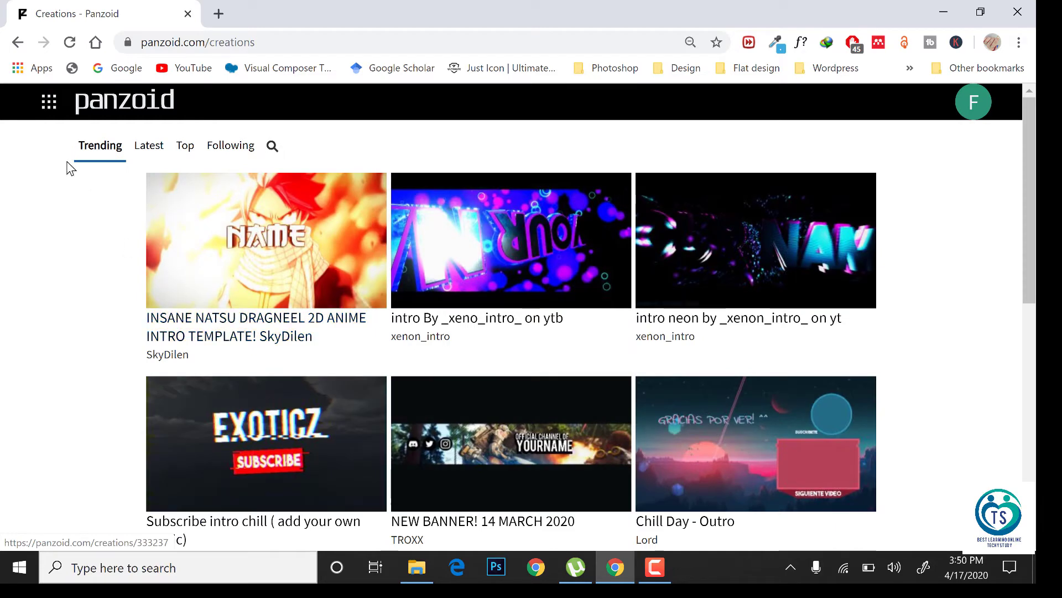
scroll(609, 396, down, 1)
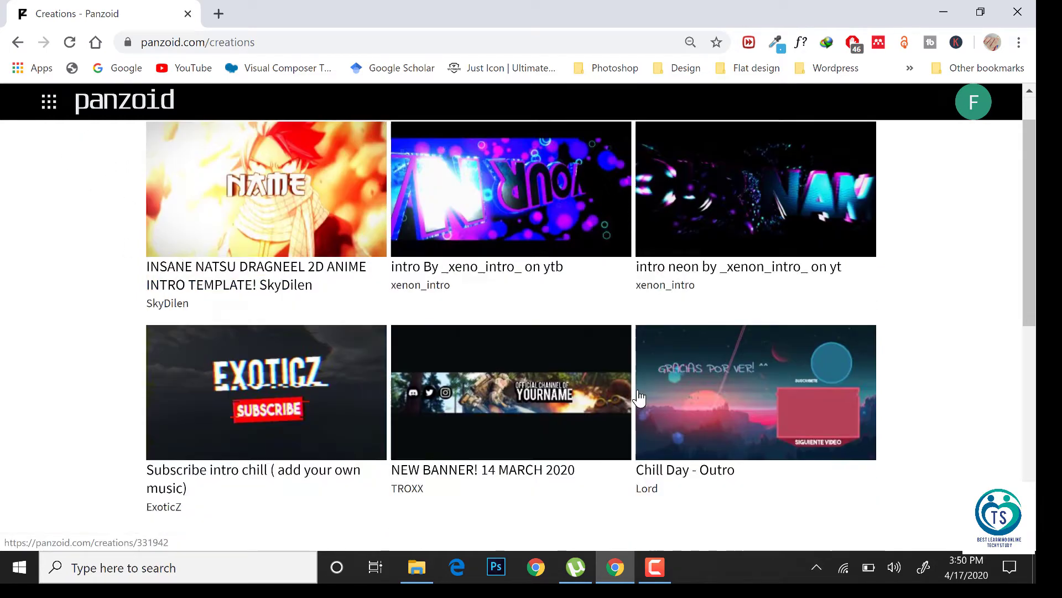
scroll(638, 398, down, 8)
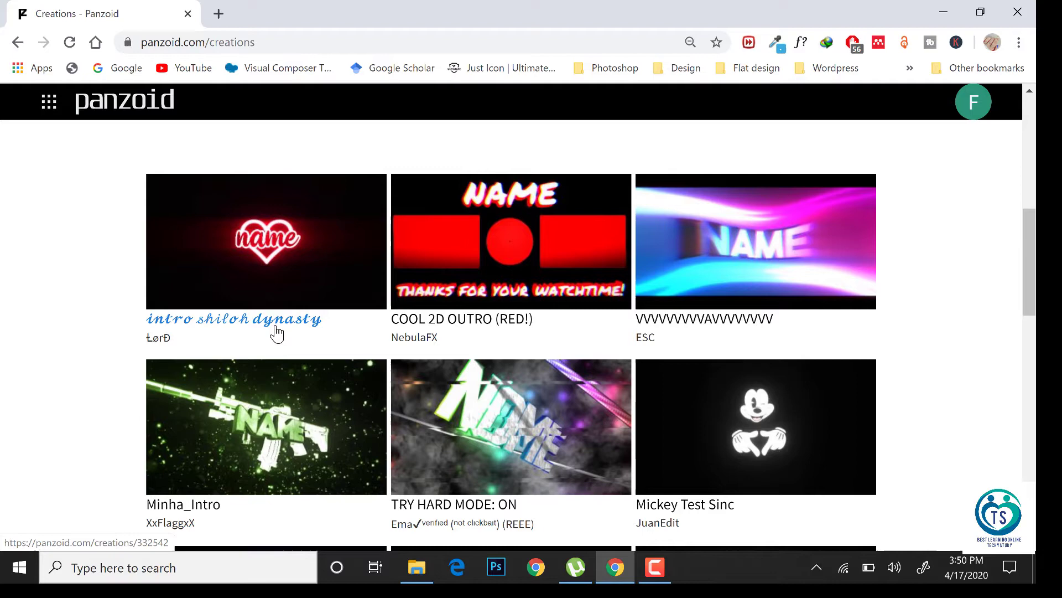
scroll(558, 392, down, 1)
scroll(559, 392, down, 2)
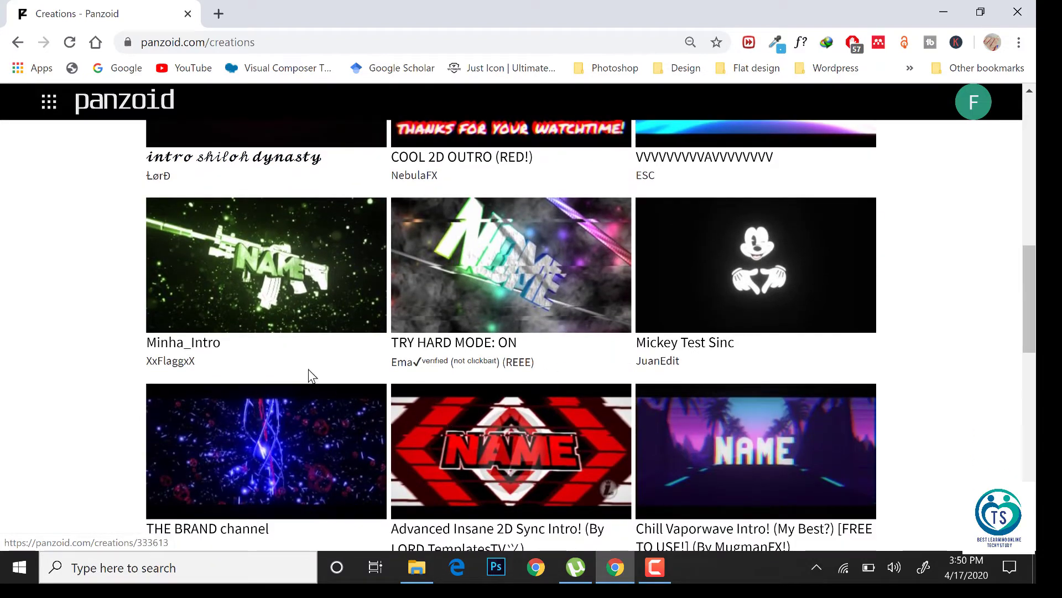
scroll(568, 414, down, 3)
scroll(569, 414, down, 1)
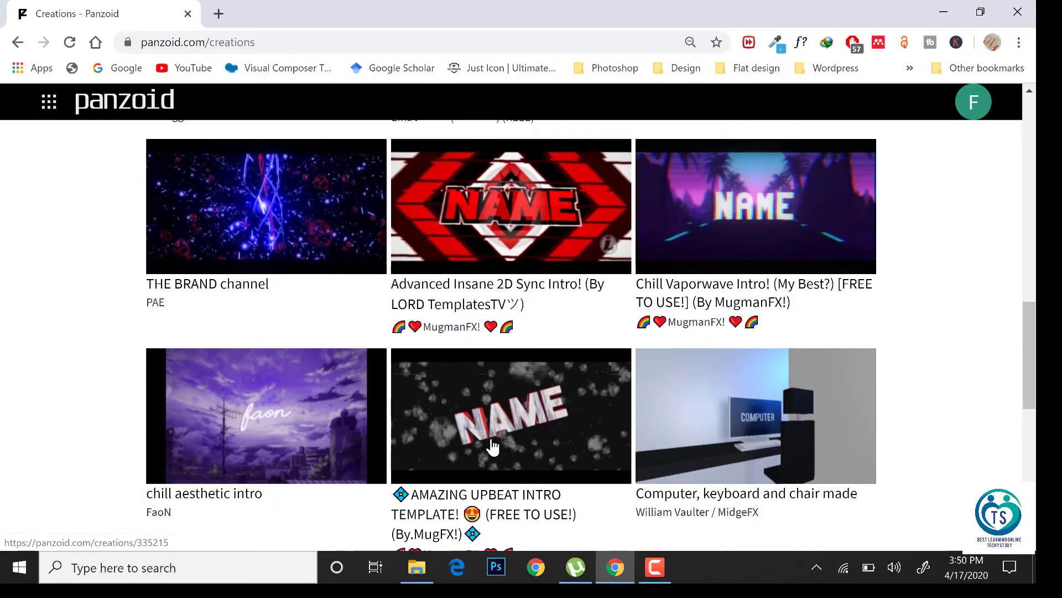
scroll(492, 444, down, 1)
scroll(492, 446, down, 1)
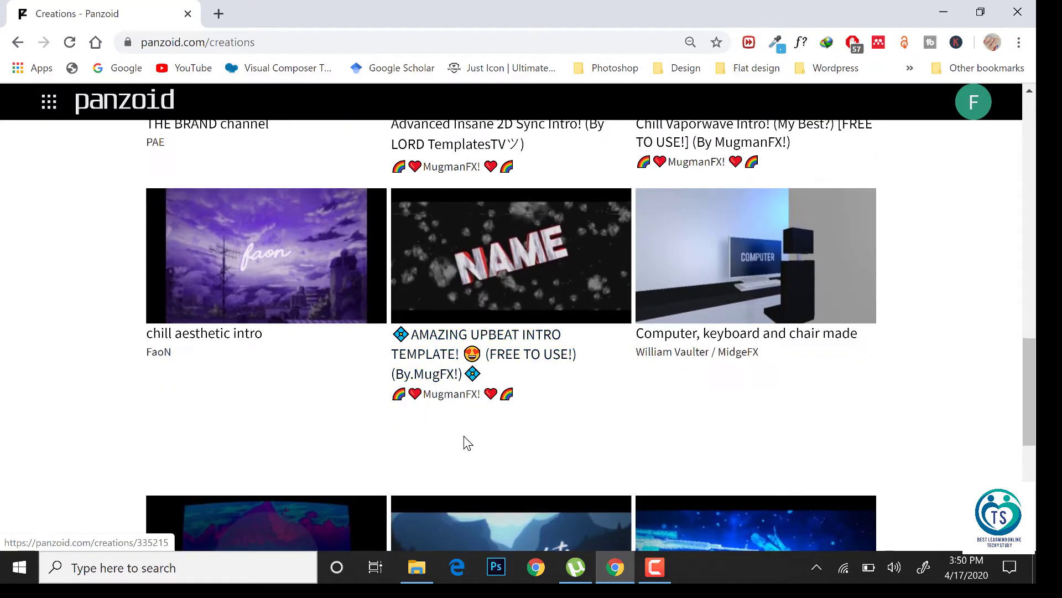
click(472, 340)
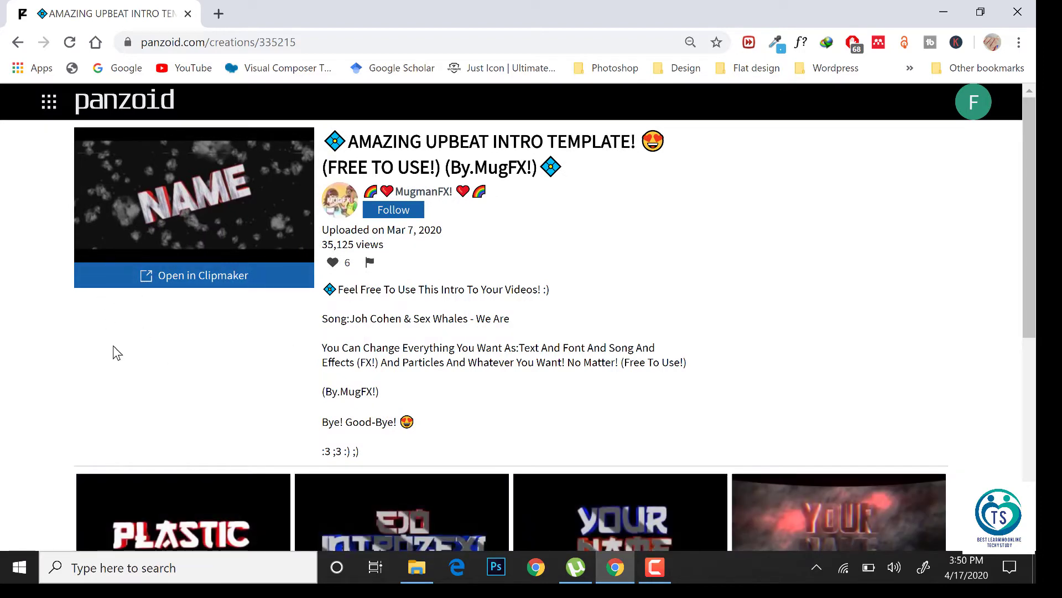
Load the upbeat intro template into Clipmaker with 'Open in Clipmaker'
scroll(392, 386, down, 3)
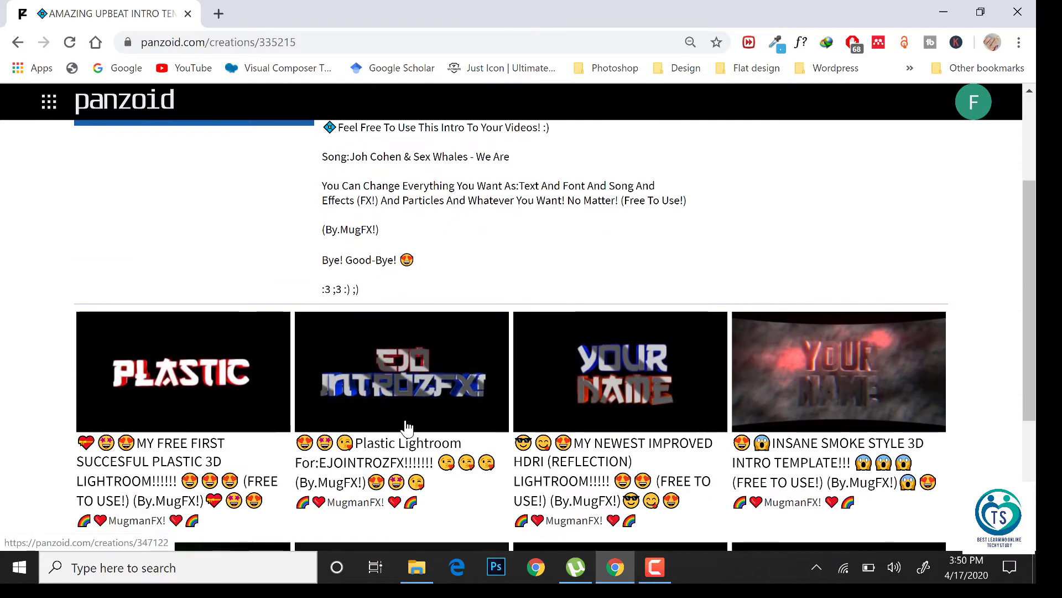
scroll(489, 393, up, 3)
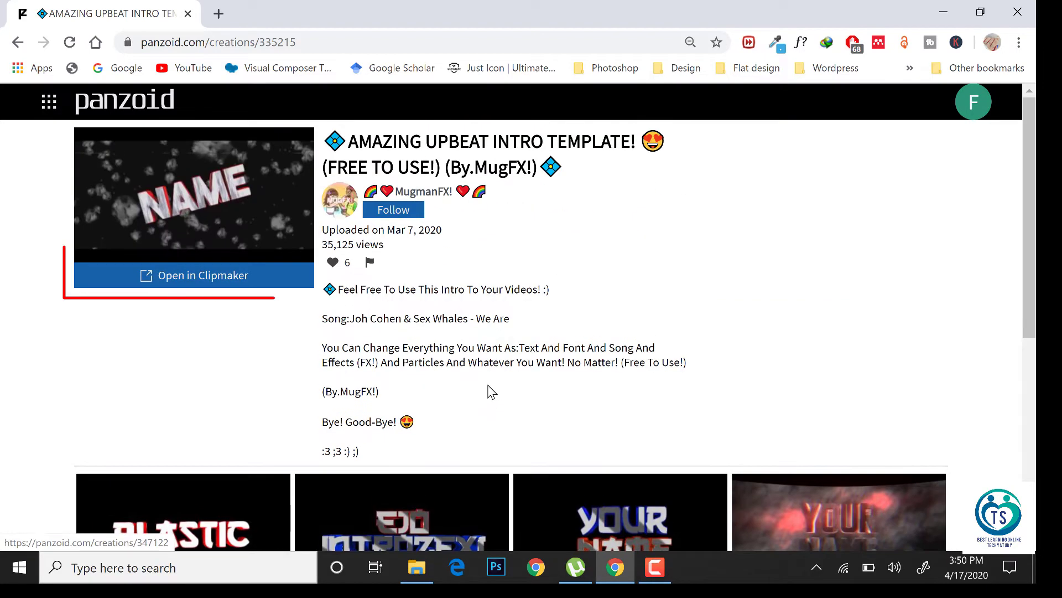
click(198, 282)
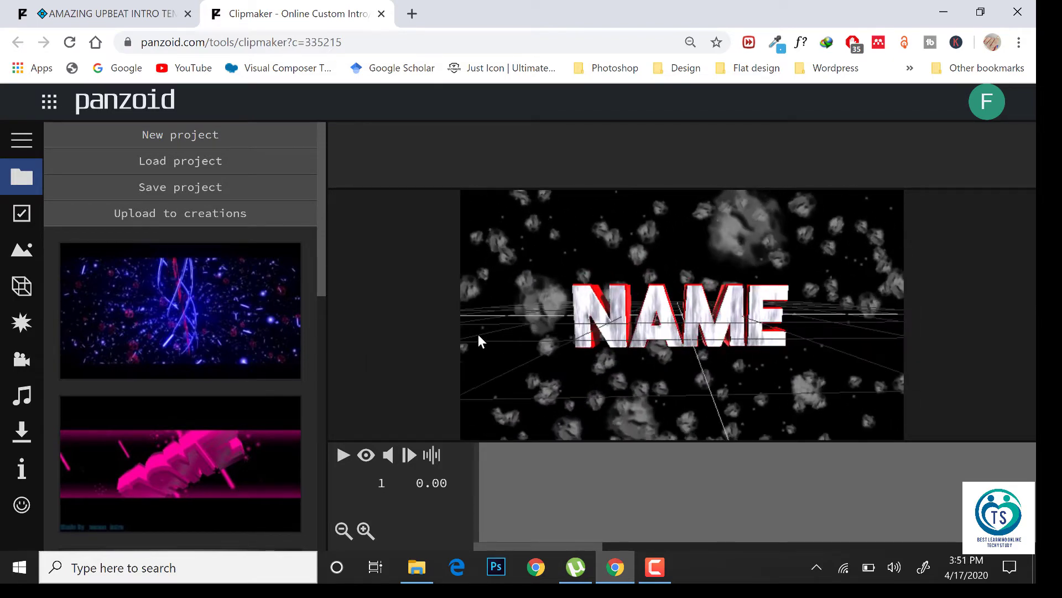
Keep the video resolution at 1080p (1920x1080) and show the scene environment list
click(22, 215)
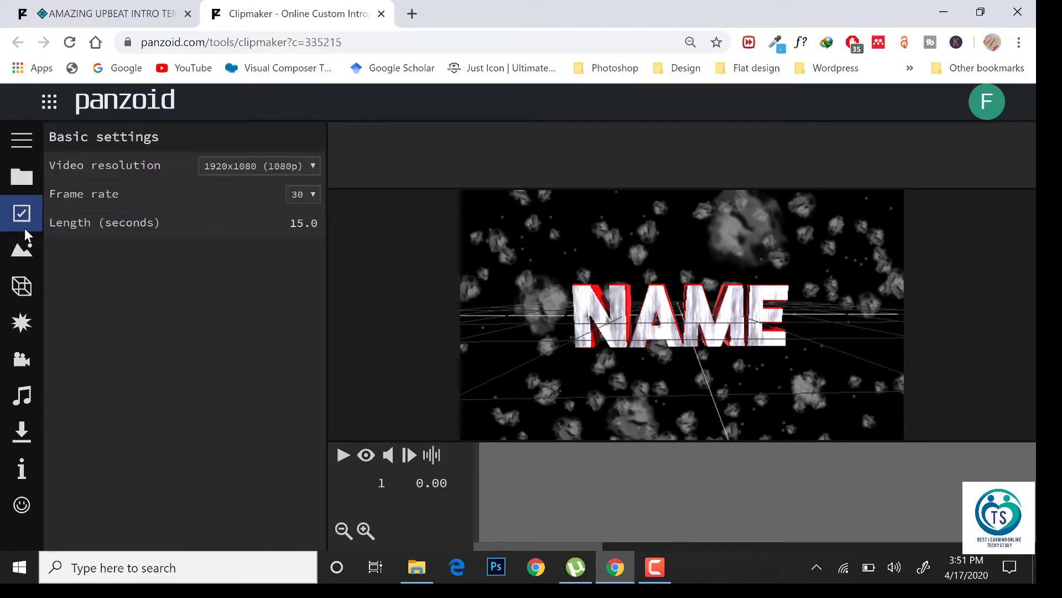
click(280, 162)
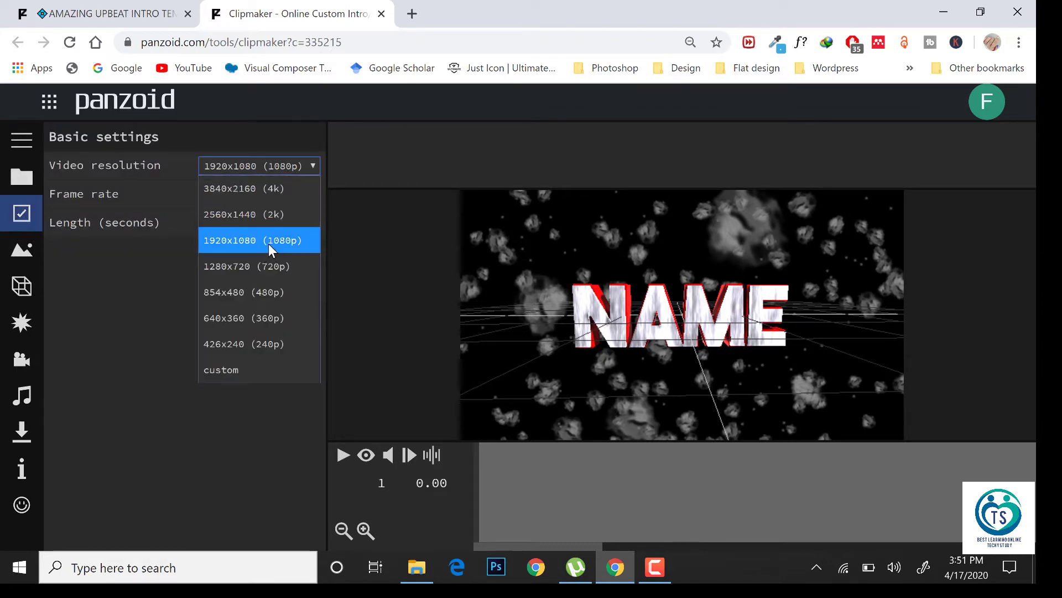
click(268, 243)
click(274, 168)
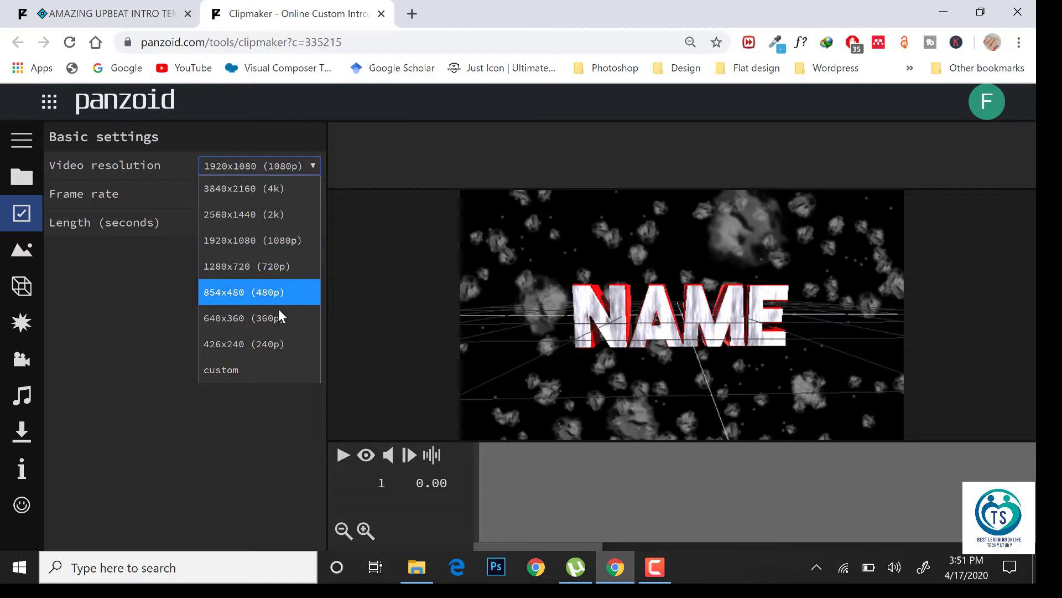
click(279, 244)
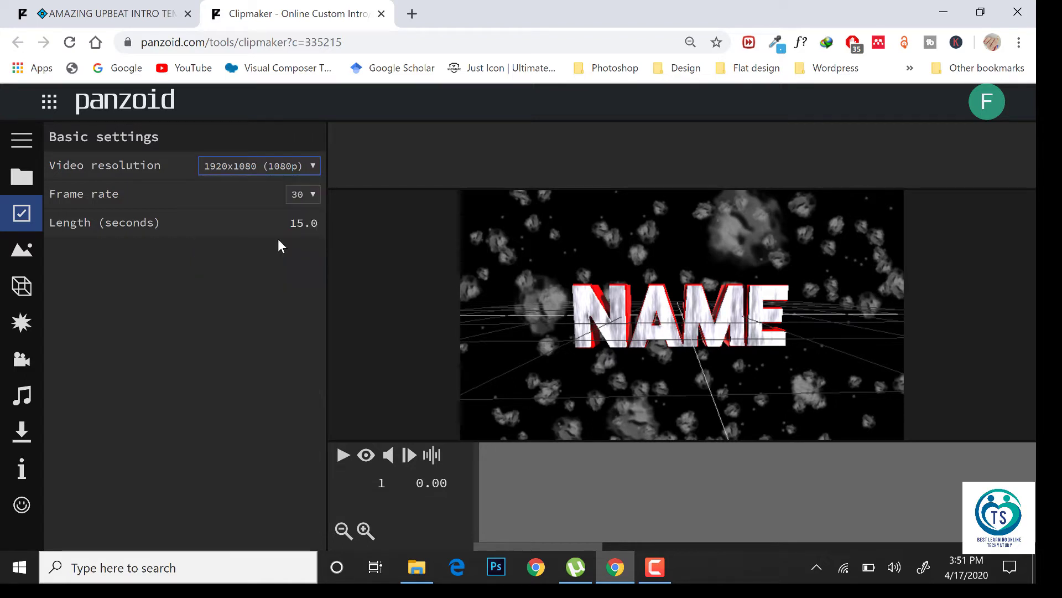
click(22, 255)
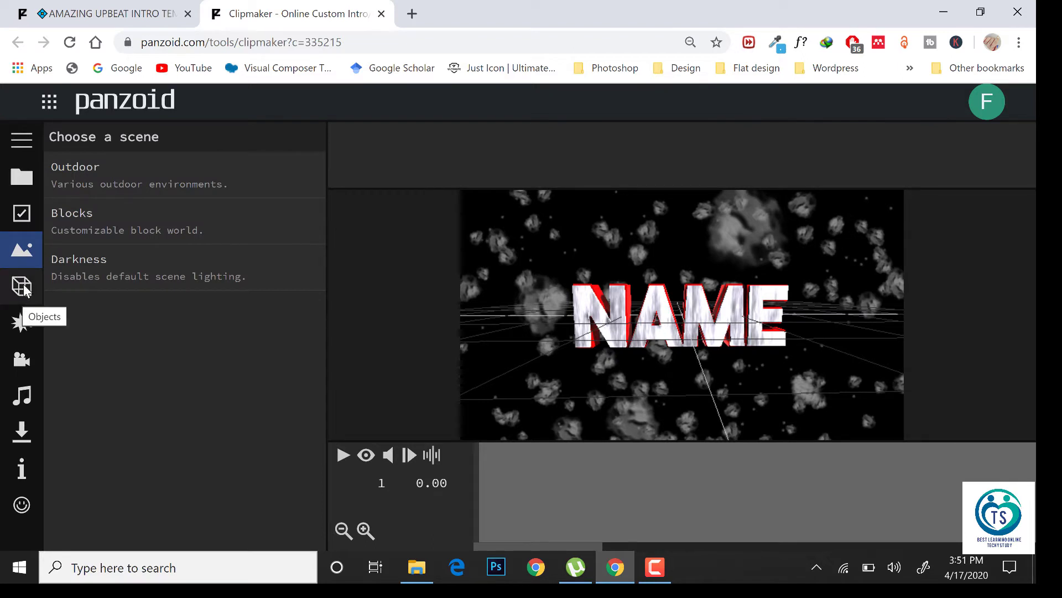
Switch the scene to Blocks, trying dirt and stone ground before settling on grass
click(61, 228)
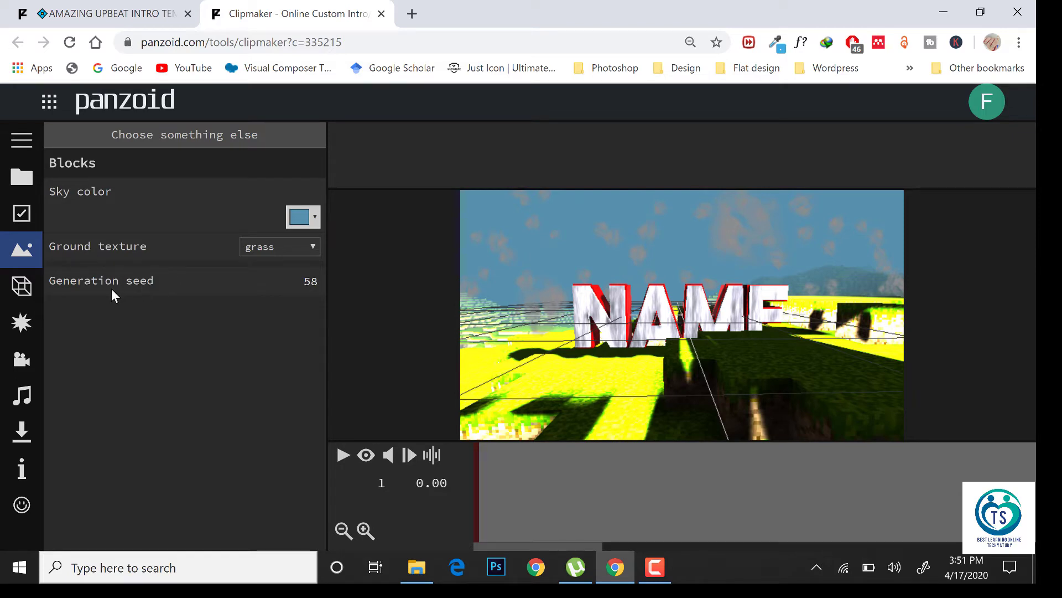
click(302, 253)
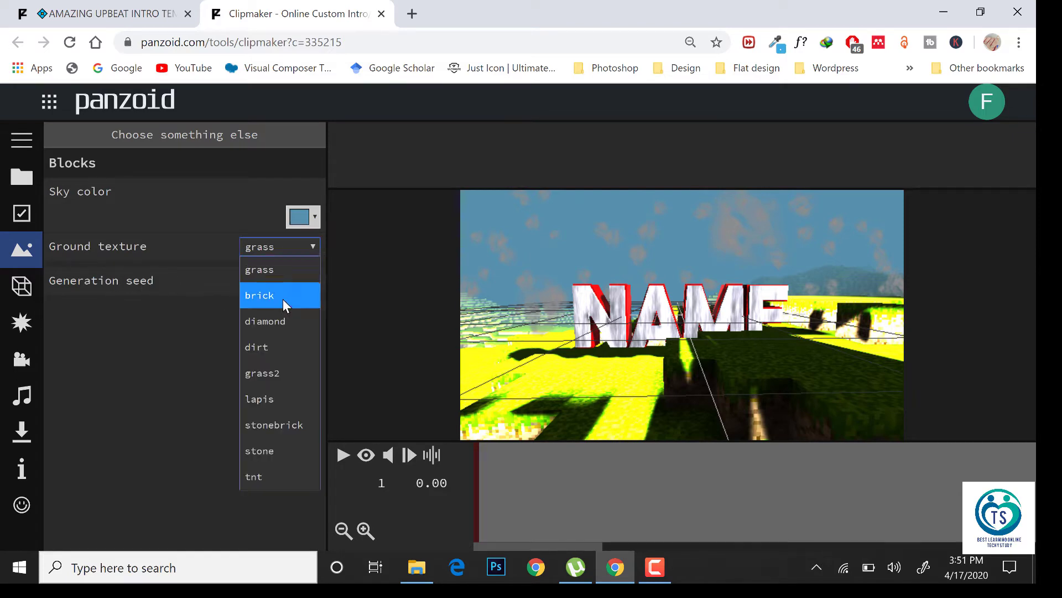
click(287, 350)
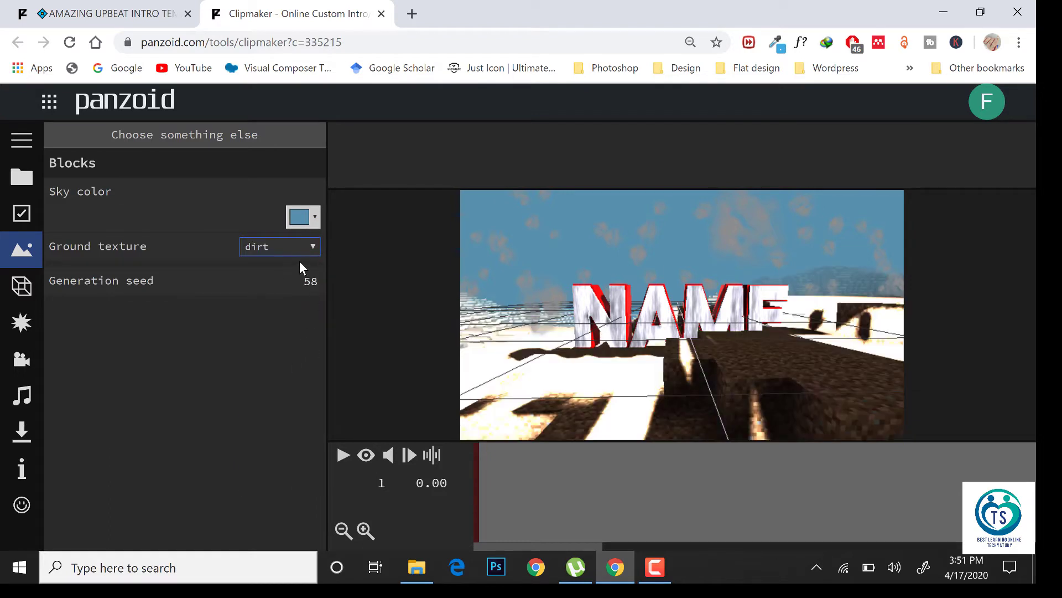
click(310, 247)
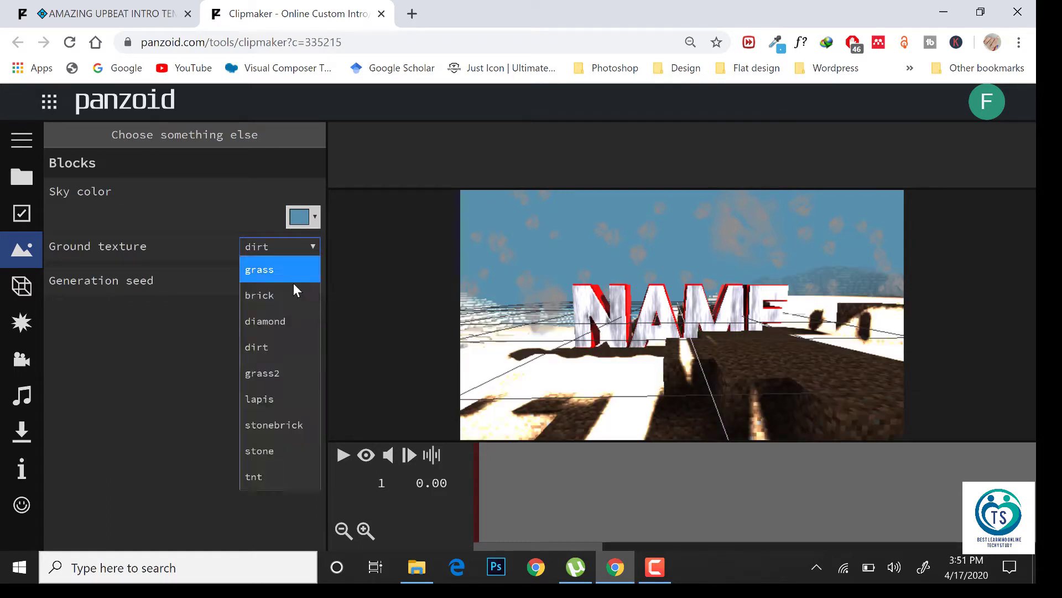
click(266, 451)
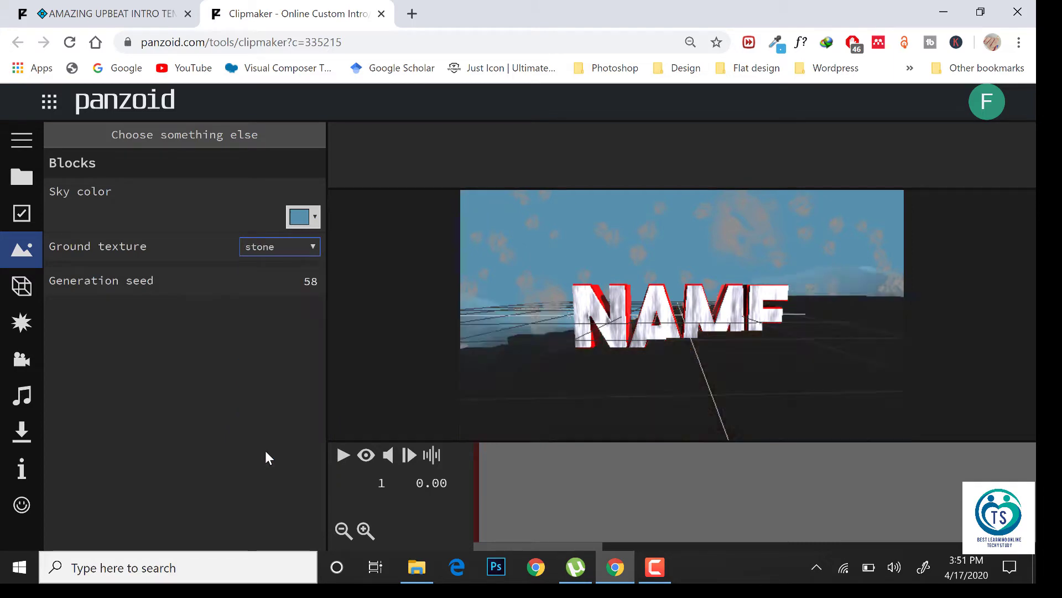
click(310, 250)
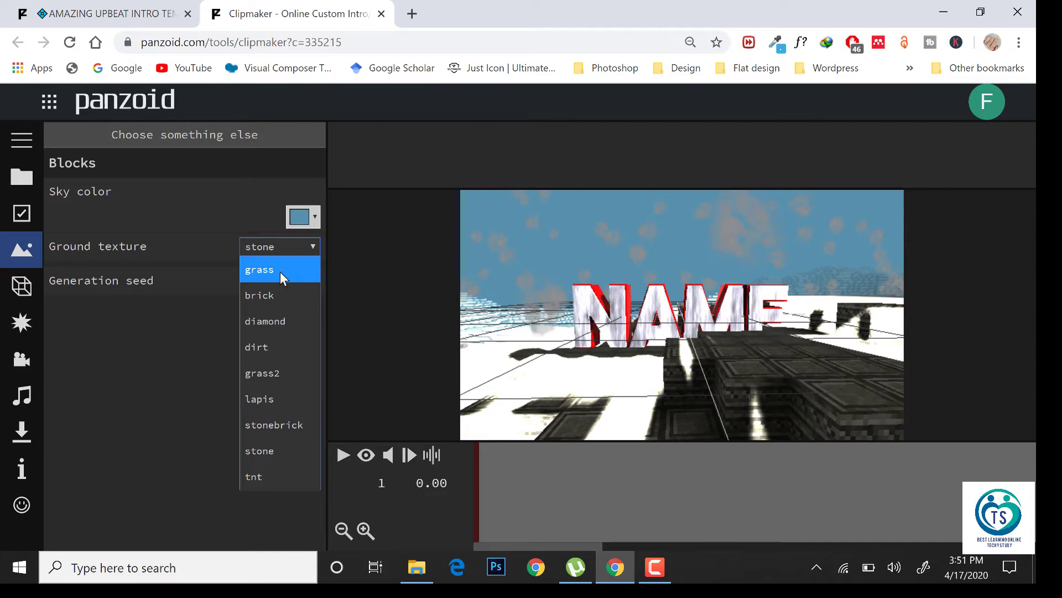
click(283, 272)
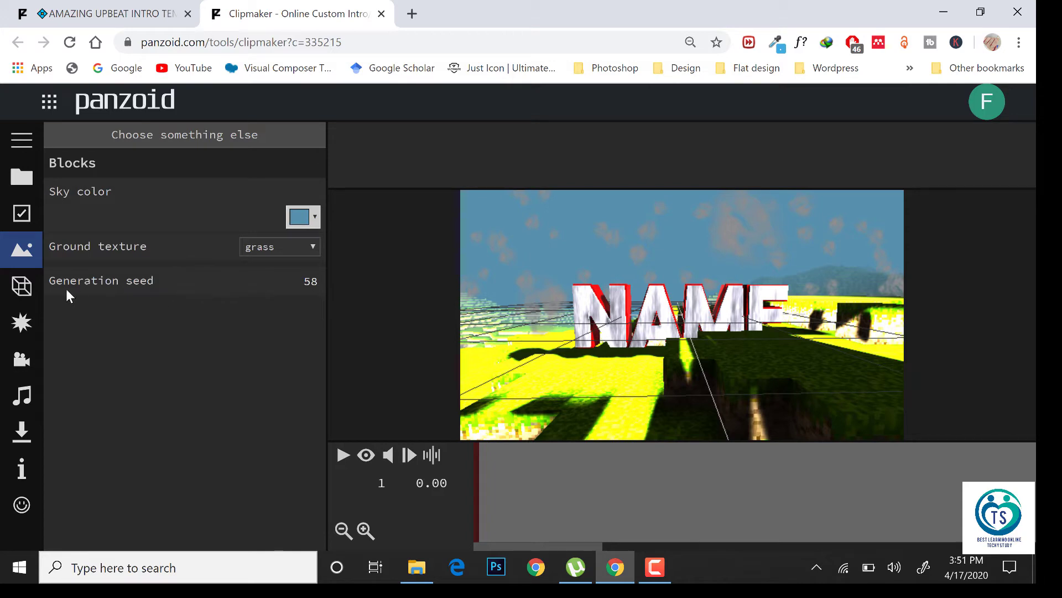
Select the Text group's first Name object and orbit the preview to inspect it
click(15, 288)
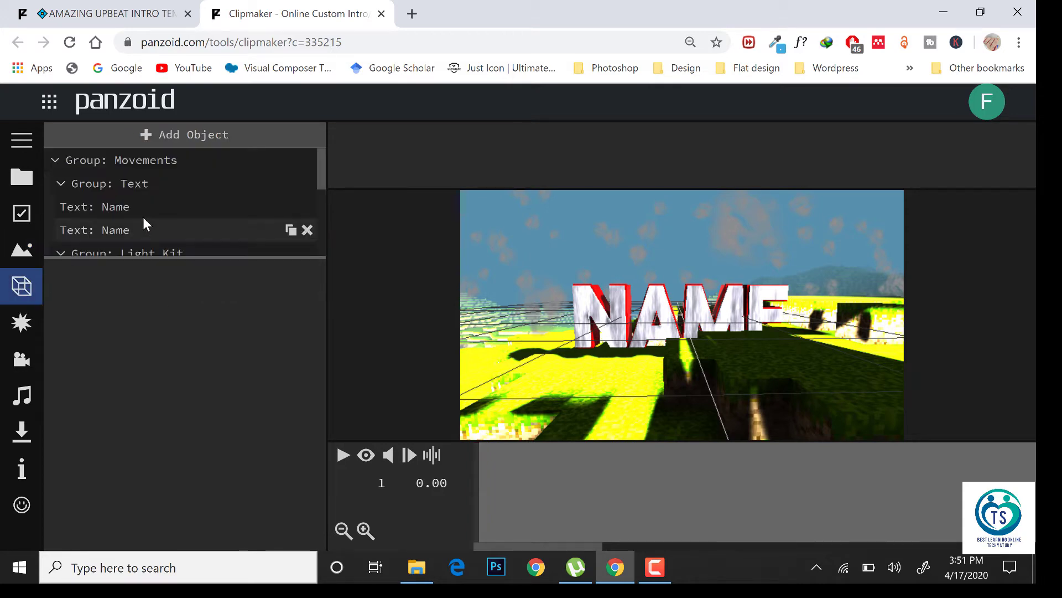
click(139, 185)
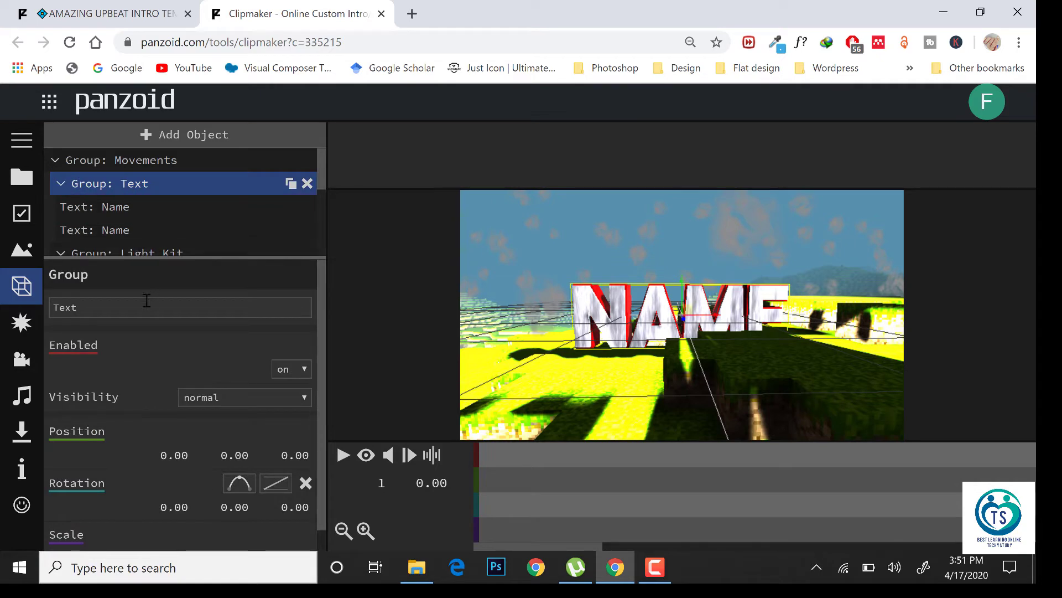
click(115, 207)
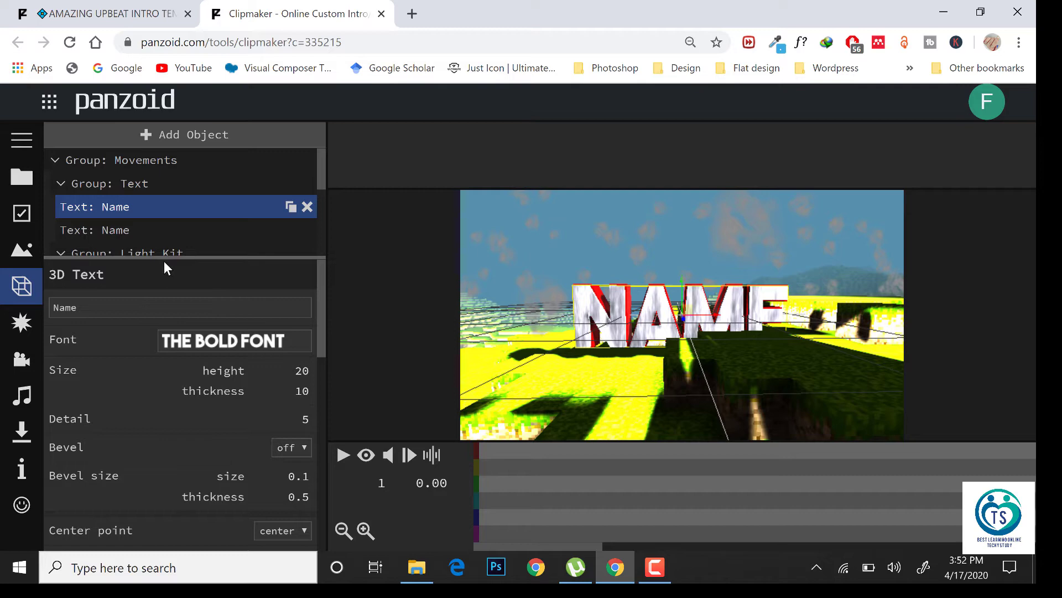
drag(182, 256, 264, 258)
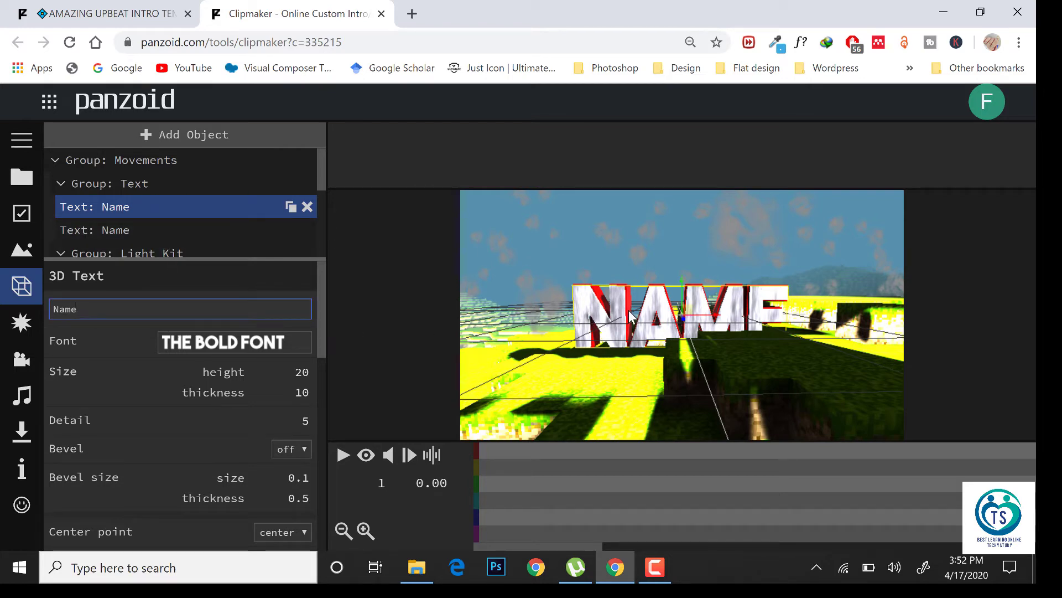
drag(631, 318, 903, 301)
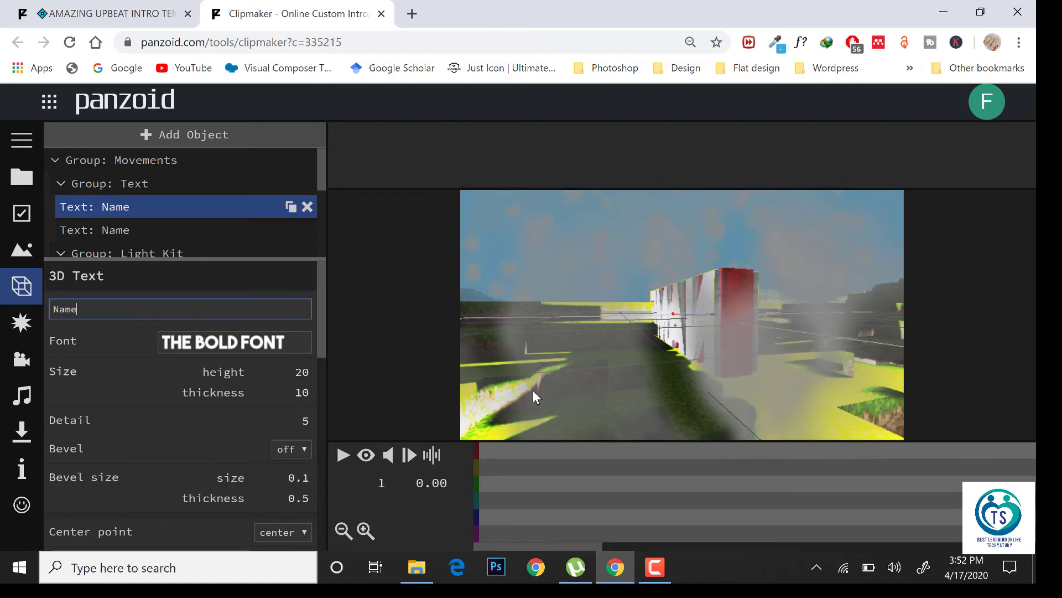
drag(827, 341, 522, 431)
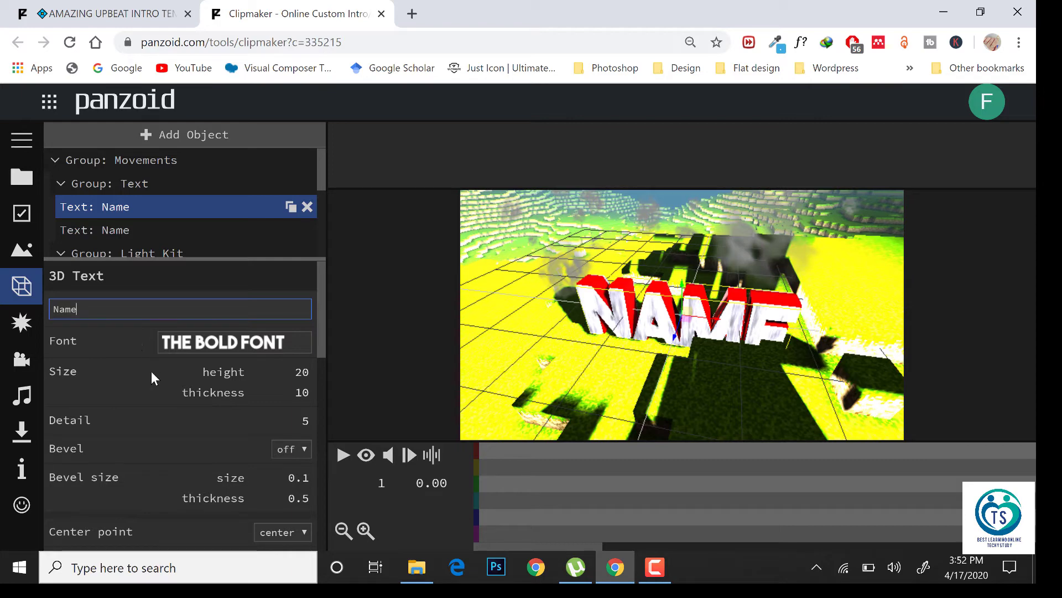
Retype the first title as 'Best Learning Online', fixing a typo
key(BackSpace)
key(BackSpace)
key(BackSpace)
key(BackSpace)
text(Best Learning Onlne)
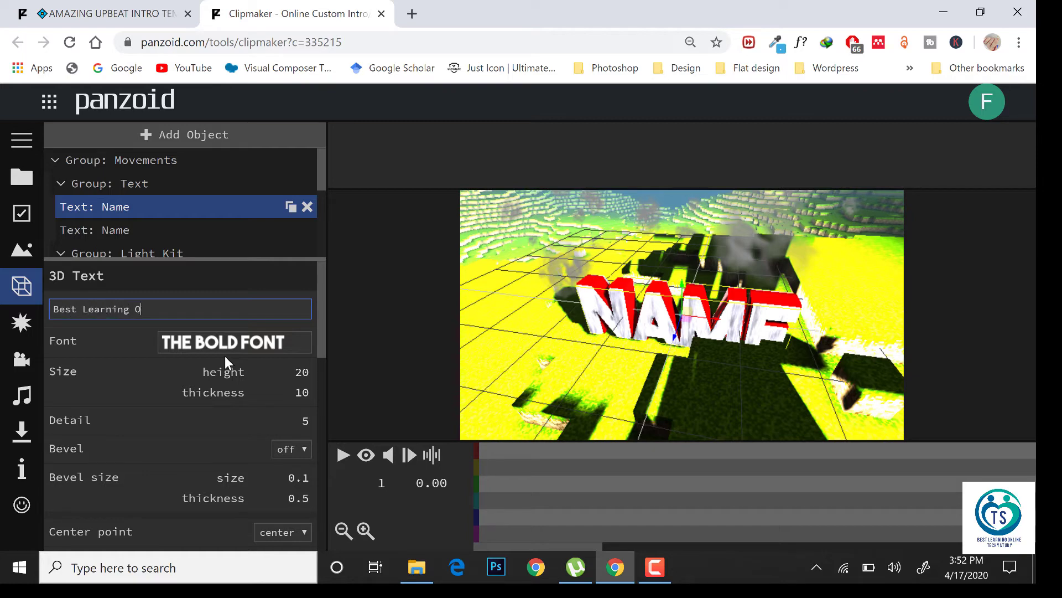
key(BackSpace)
key(BackSpace)
text(ine)
key(Return)
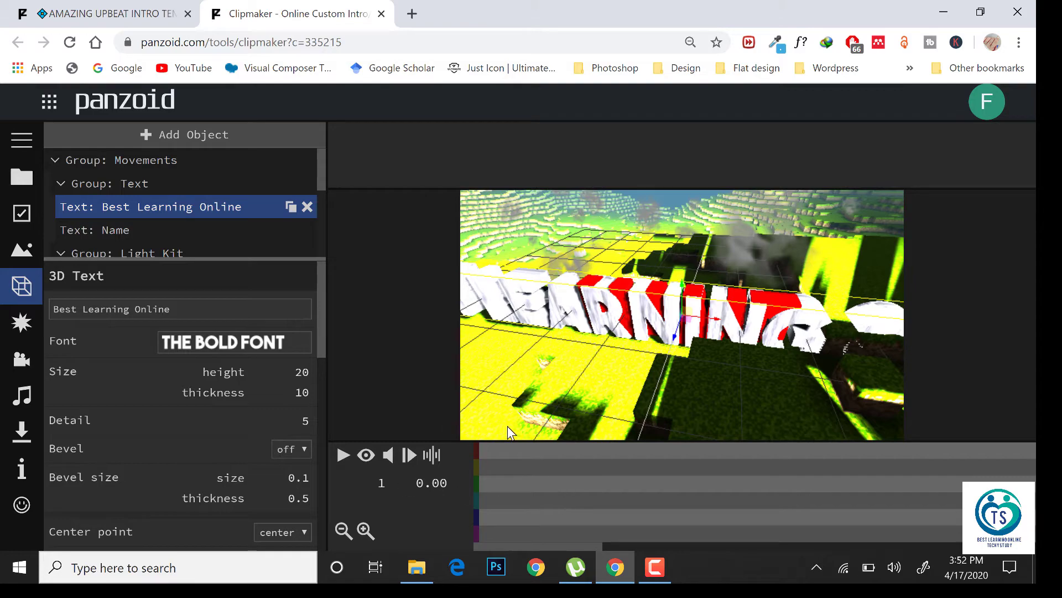
drag(578, 314, 737, 455)
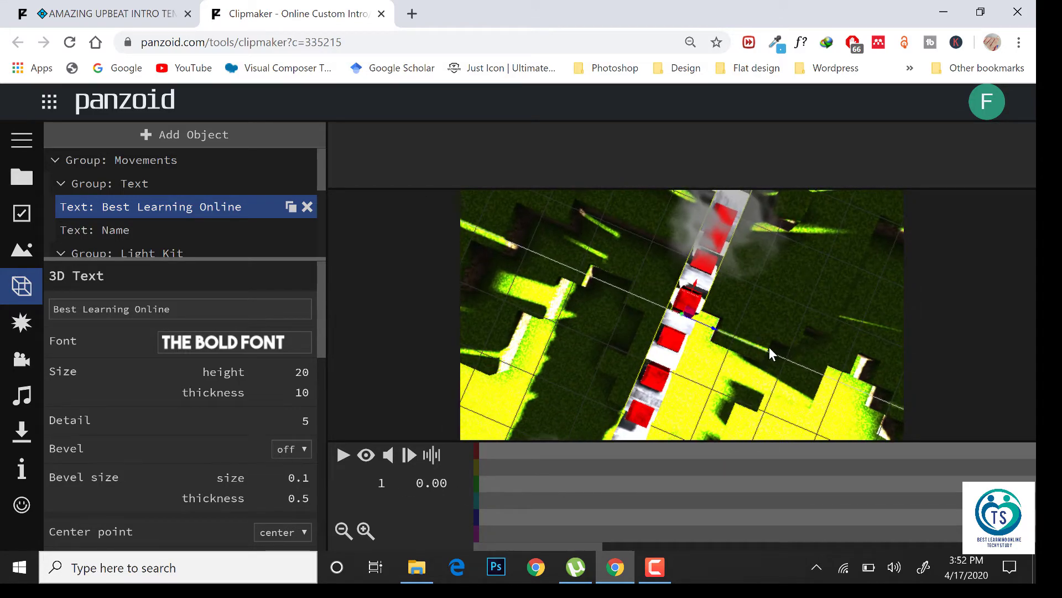
drag(769, 347, 795, 234)
drag(705, 376, 526, 377)
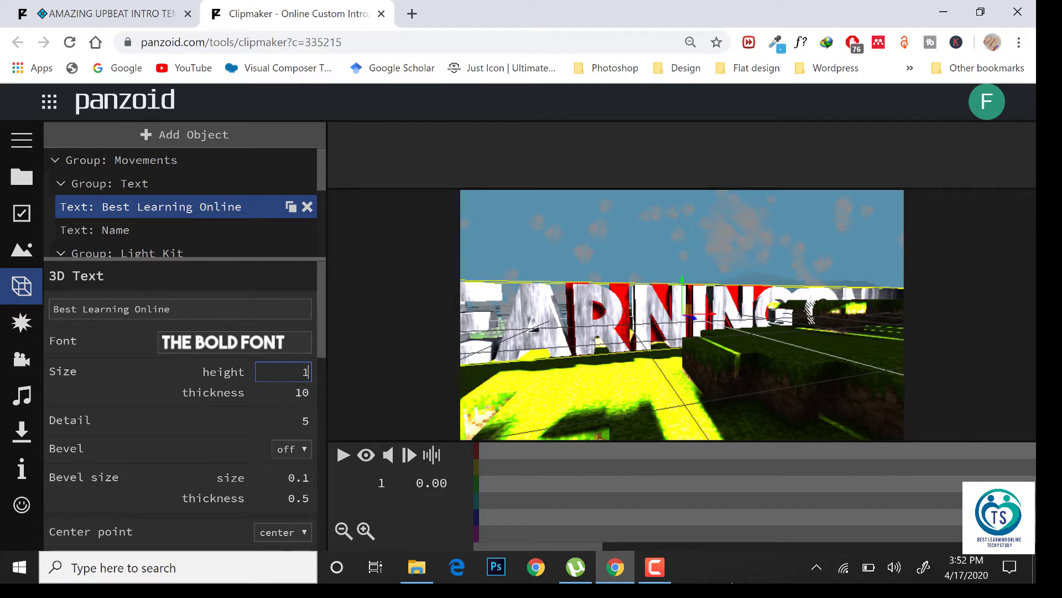
Set the first title's height to 10 and thickness to 5
text(0)
click(298, 393)
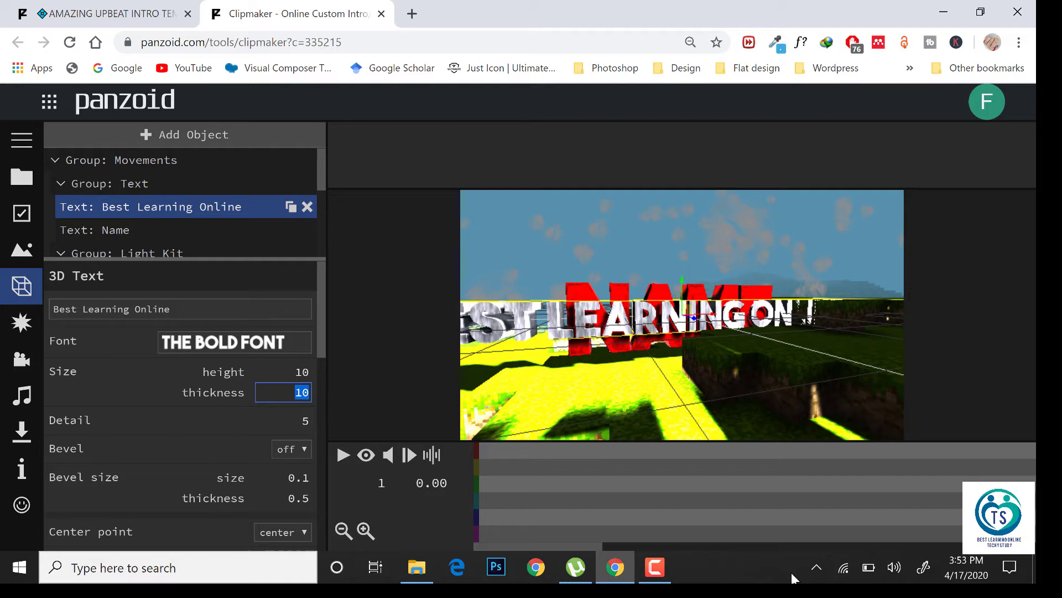
text(5)
key(Return)
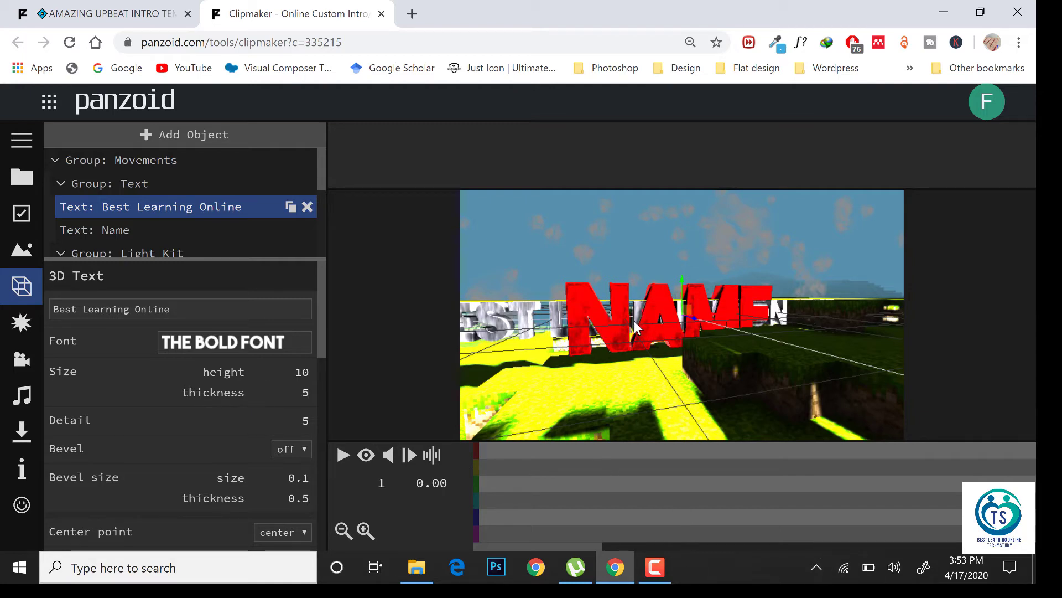
drag(634, 361, 730, 409)
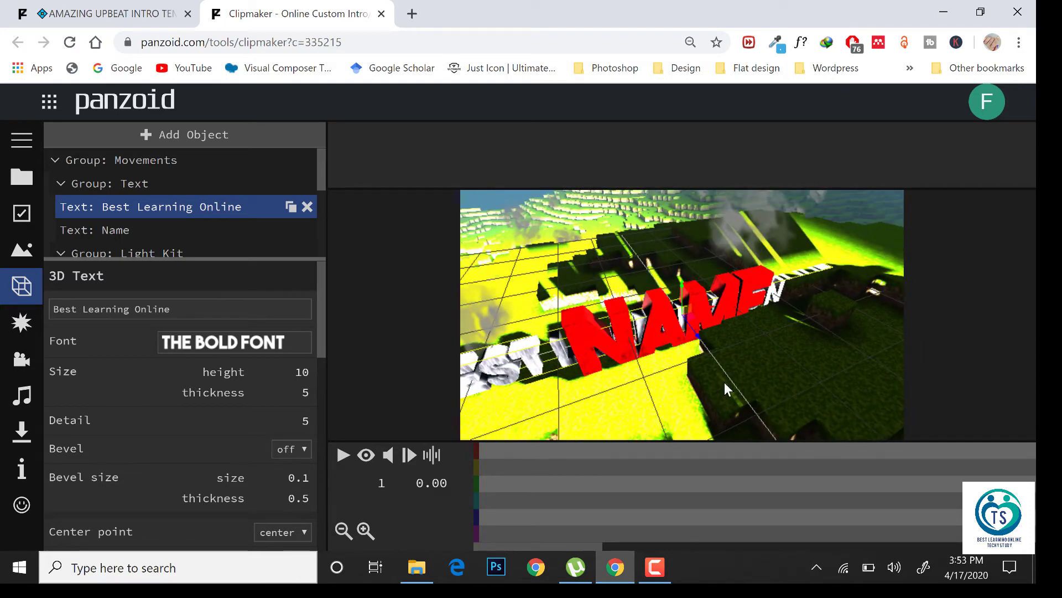
Select the second Name text and retype it as 'Best Learning Online'
click(112, 226)
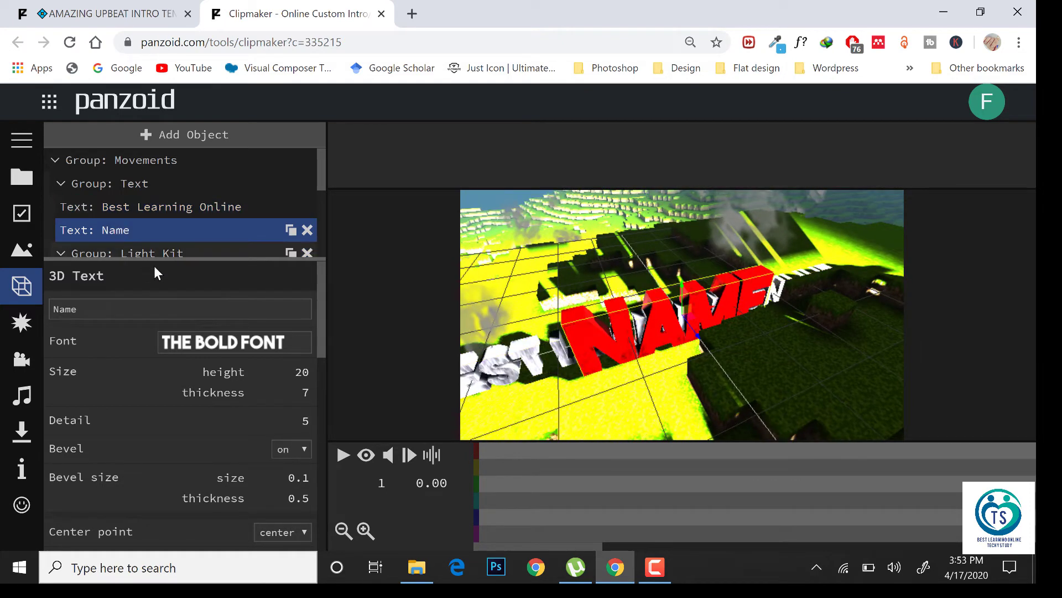
click(99, 309)
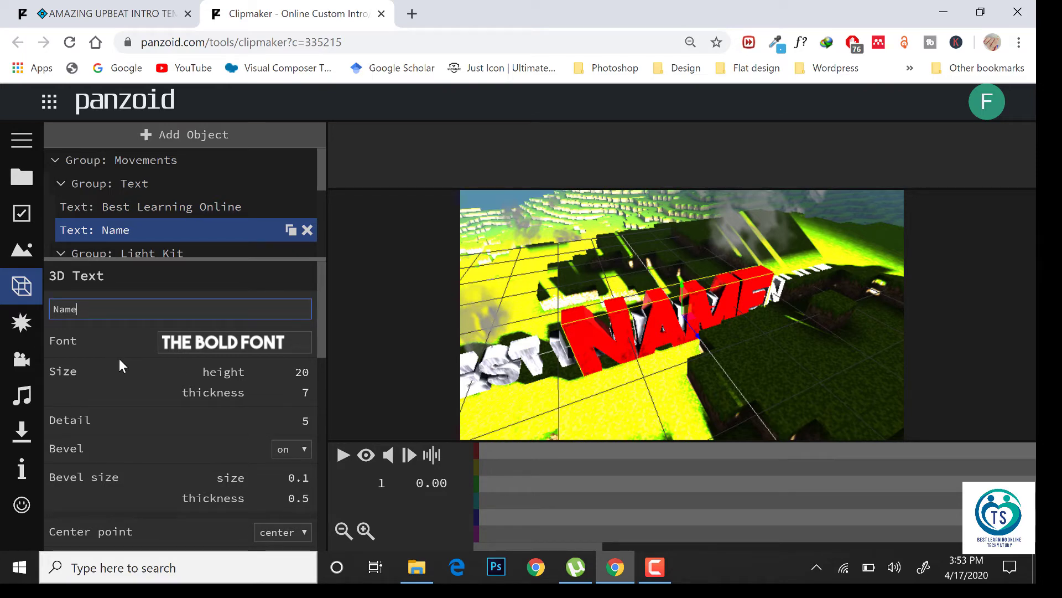
key(BackSpace)
key(BackSpace)
key(BackSpace)
key(BackSpace)
text(Best Learn)
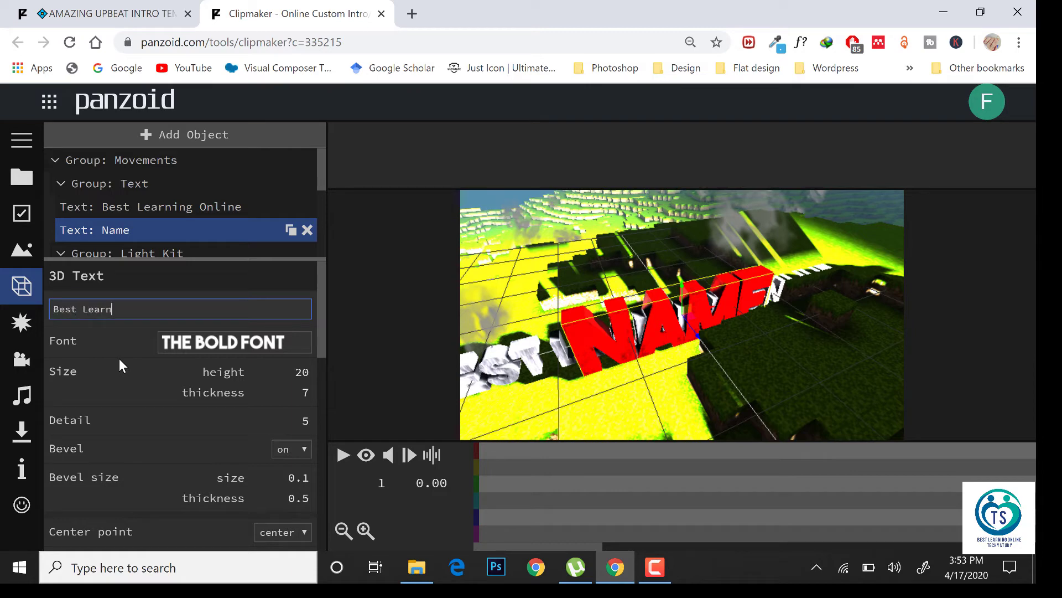
text(ing Online)
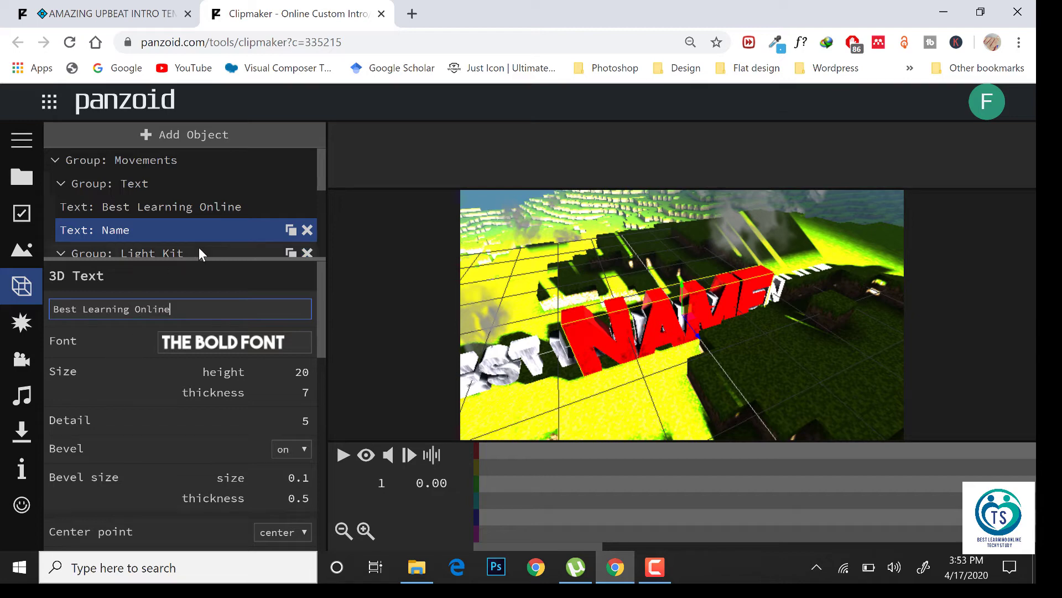
Give the second title height 10 and thickness 3
click(305, 372)
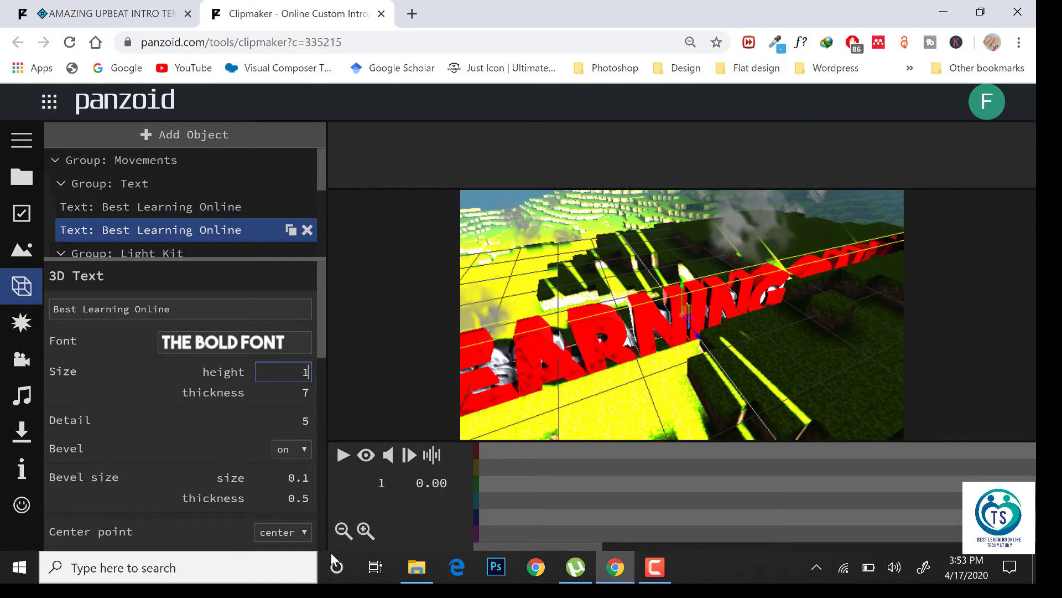
text(0)
click(305, 392)
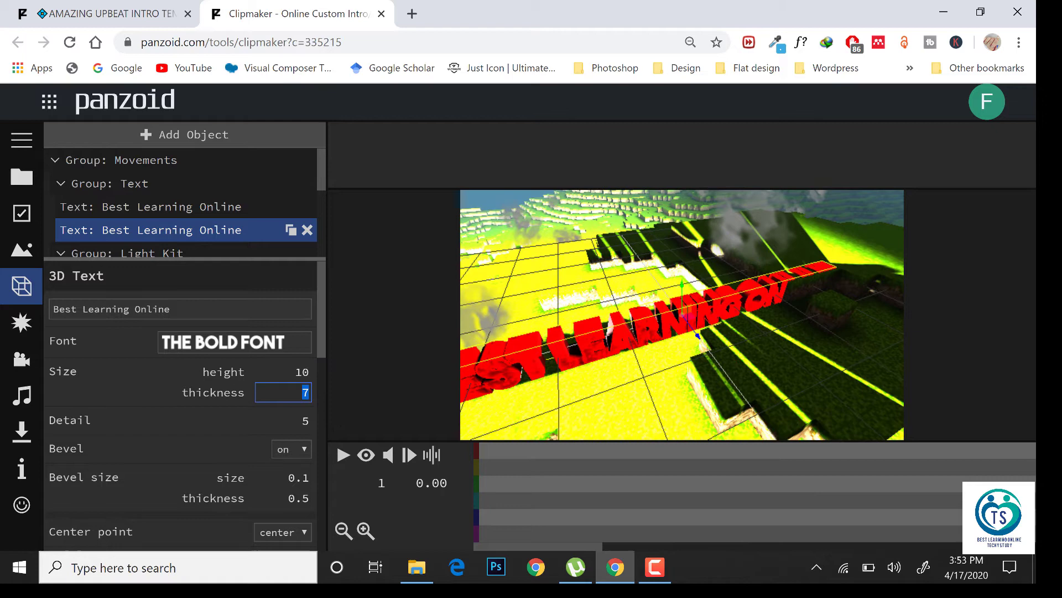
text(3)
key(Return)
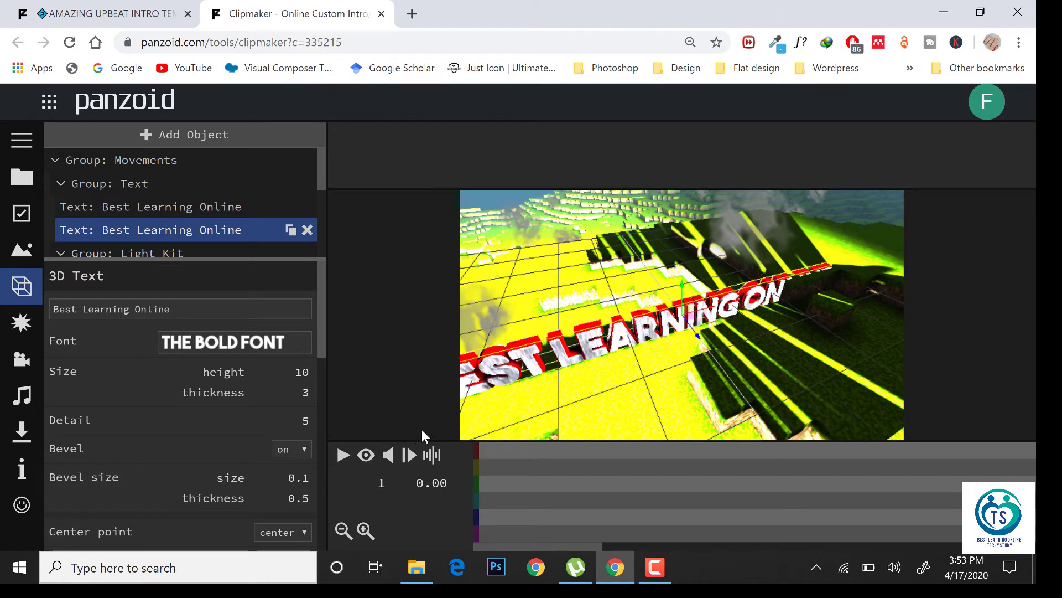
drag(587, 310, 503, 284)
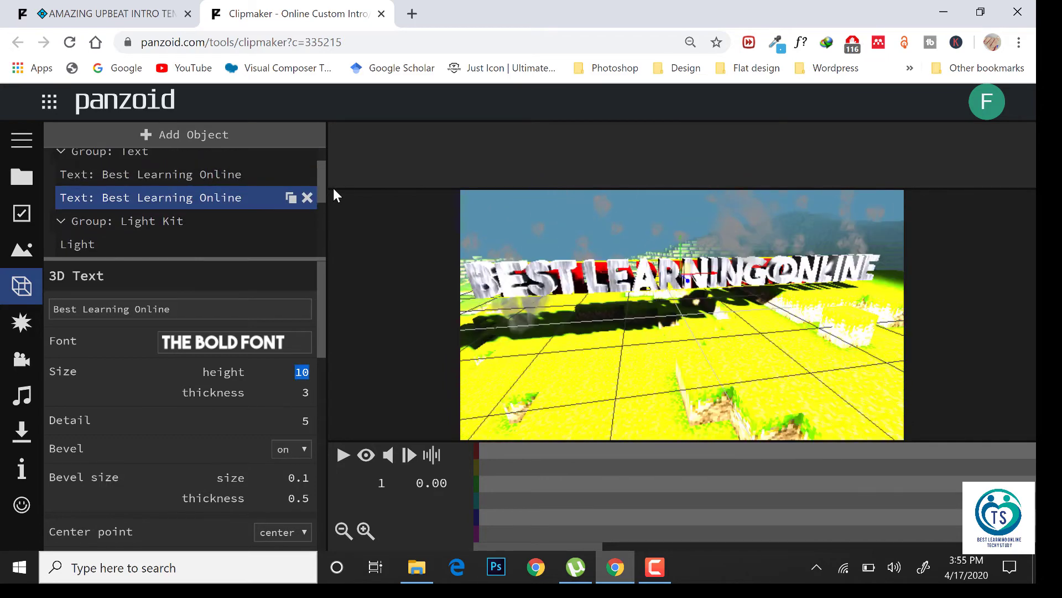
Set the Blocks scene's ground texture to diamond in the Environment settings
click(16, 251)
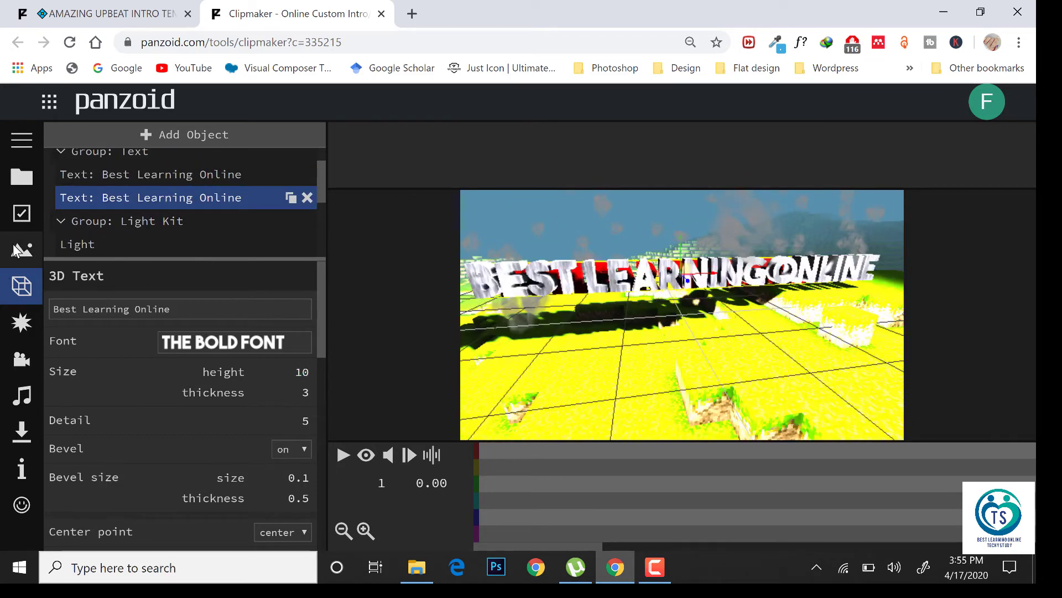
click(309, 249)
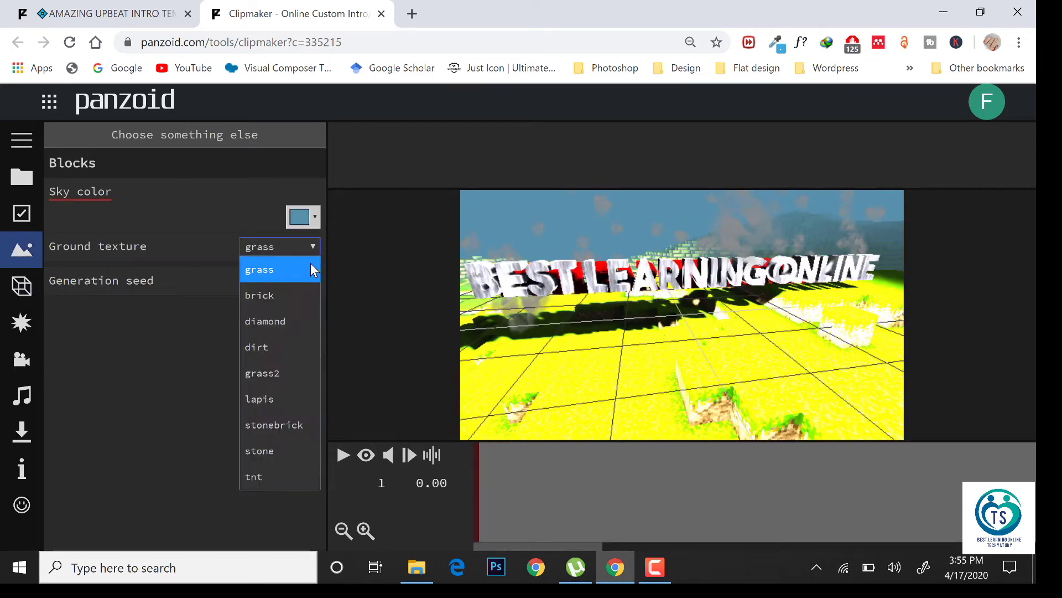
click(284, 322)
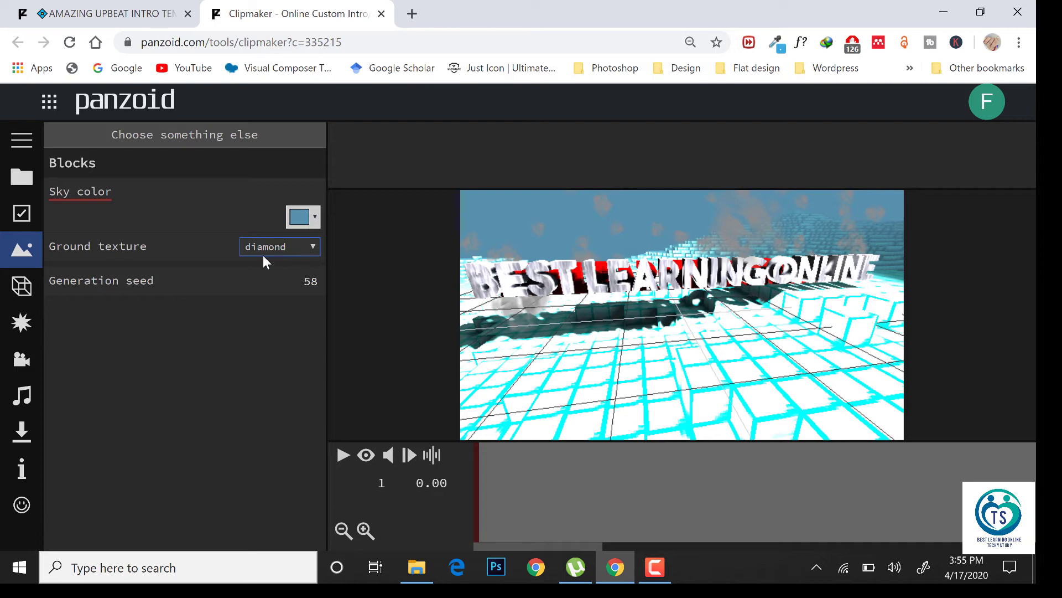
Select the Best Learning Online title in the preview and shift it slightly left
click(22, 287)
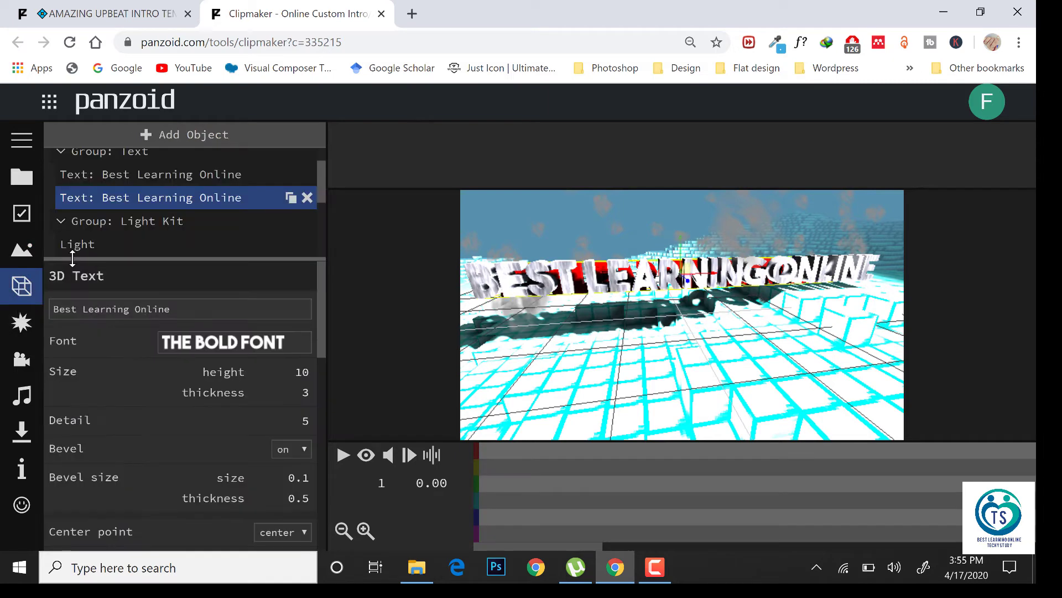
click(211, 191)
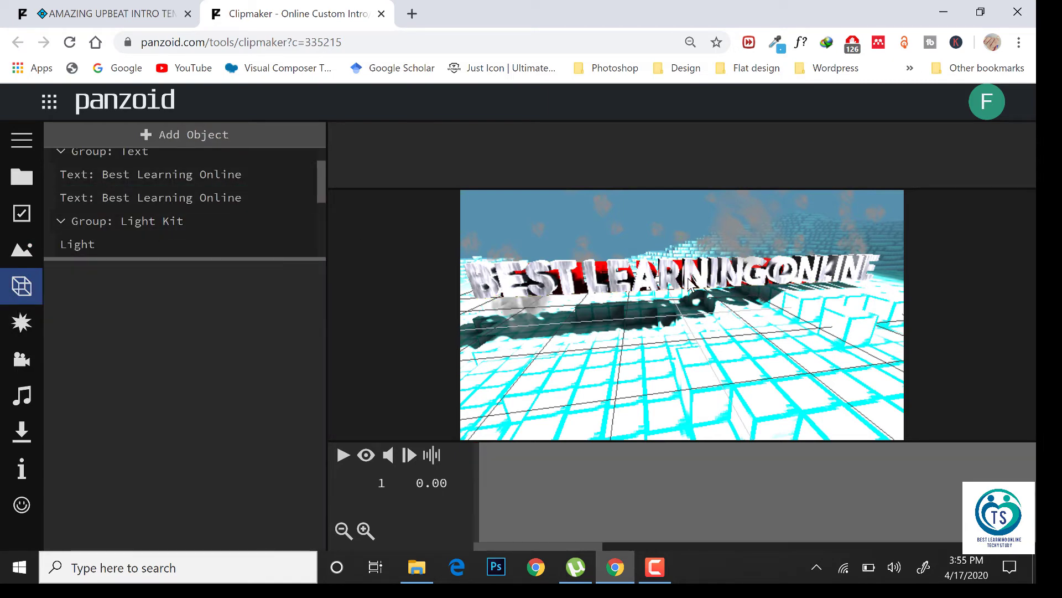
click(685, 279)
mouse_move(685, 279)
mouse_down()
mouse_move(702, 283)
mouse_move(700, 273)
mouse_up()
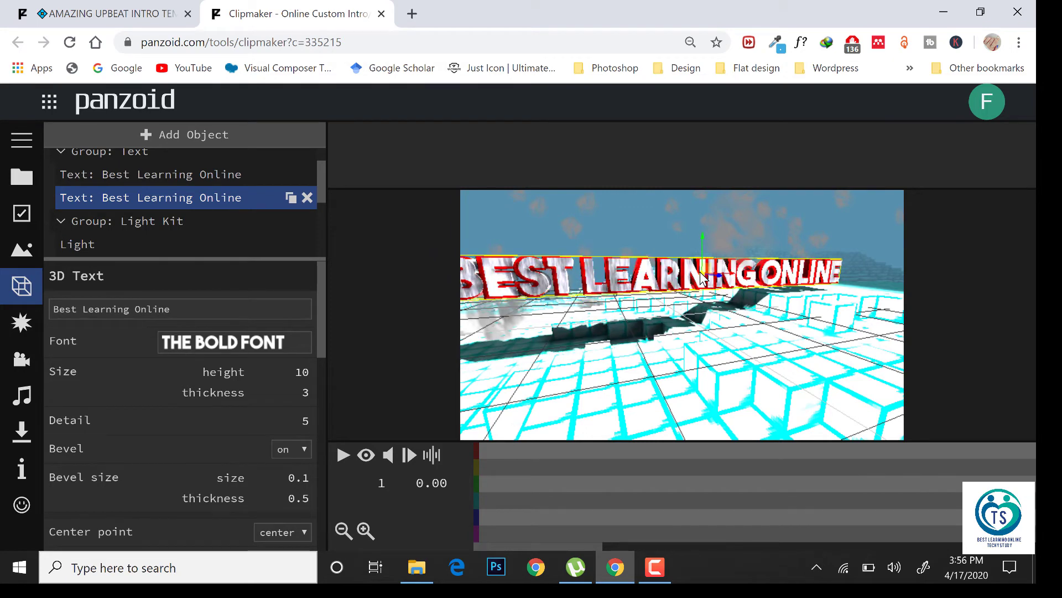
Orbit the view along the title text, then bring up the effects list
drag(670, 363, 855, 383)
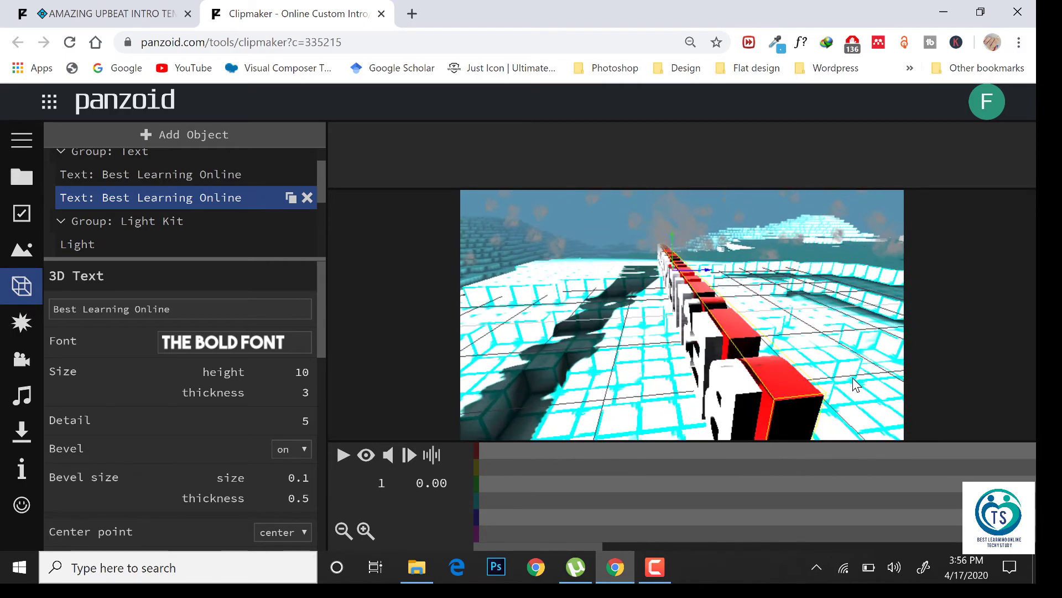
drag(748, 371, 781, 305)
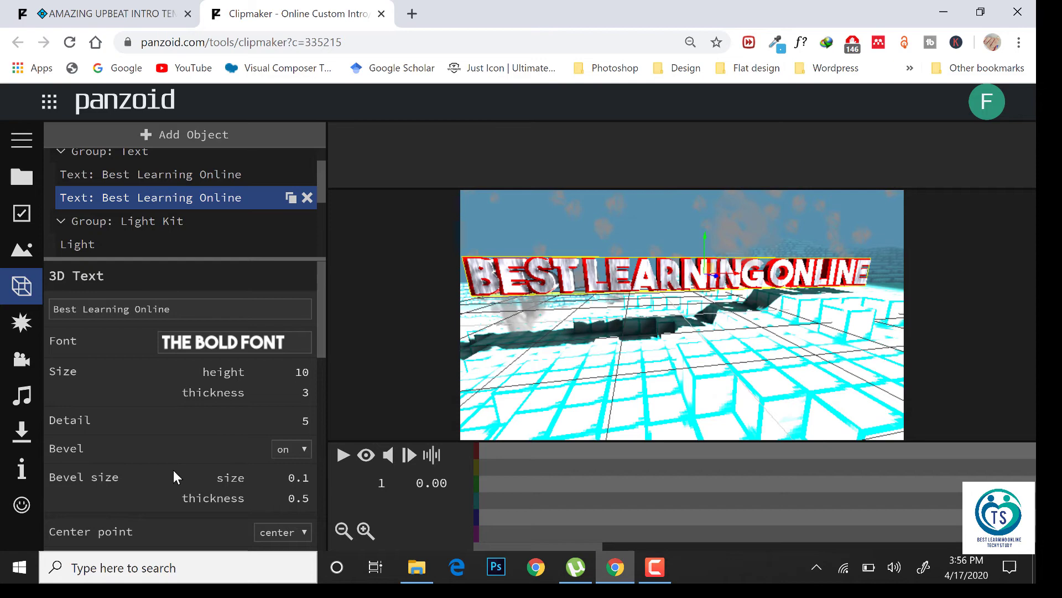
click(22, 322)
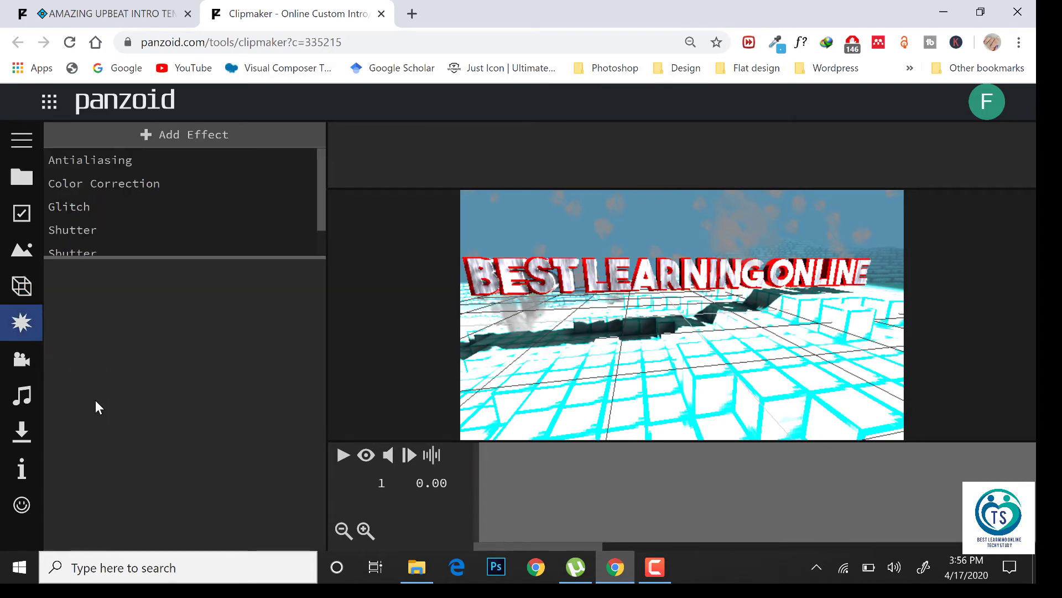
Add a new 3D text object to the scene
click(16, 292)
click(160, 136)
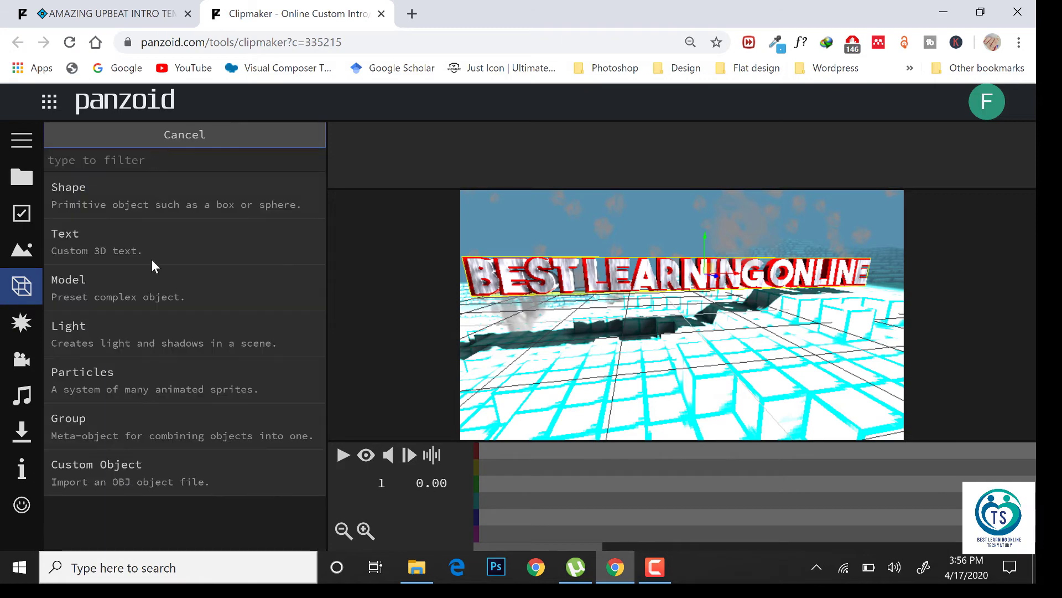
click(123, 253)
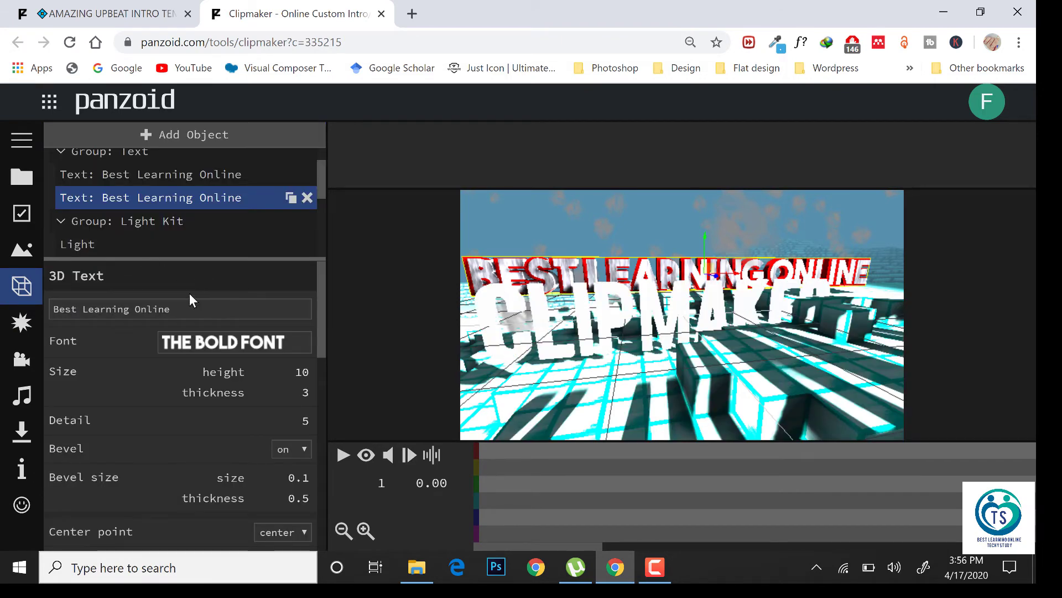
Replace the clipmaker object's wording with 'Techy Study'
key(ctrl+z)
click(158, 319)
key(BackSpace)
key(BackSpace)
key(BackSpace)
key(BackSpace)
key(BackSpace)
key(BackSpace)
key(BackSpace)
key(BackSpace)
key(BackSpace)
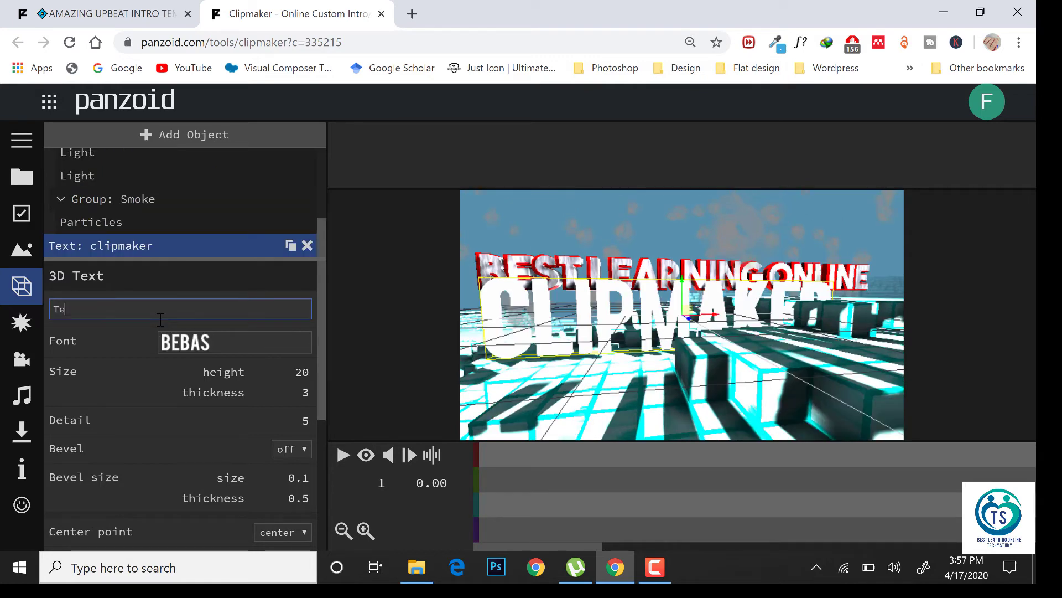
text(Teh)
key(BackSpace)
text(chy Study)
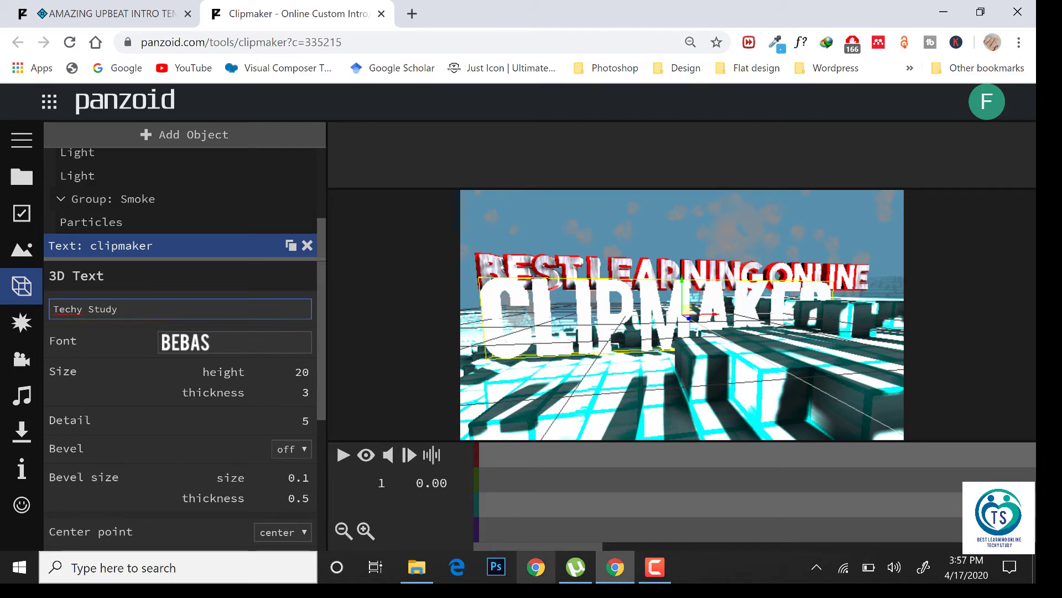
Switch Techy Study to the aero matics font with height 8 and thickness 2
click(298, 349)
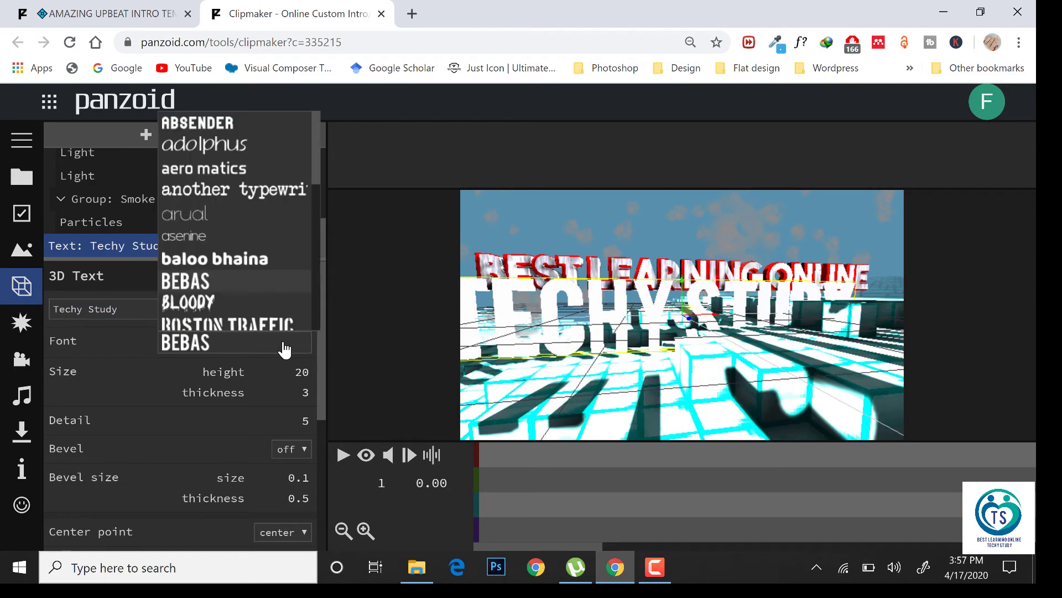
click(216, 170)
click(301, 374)
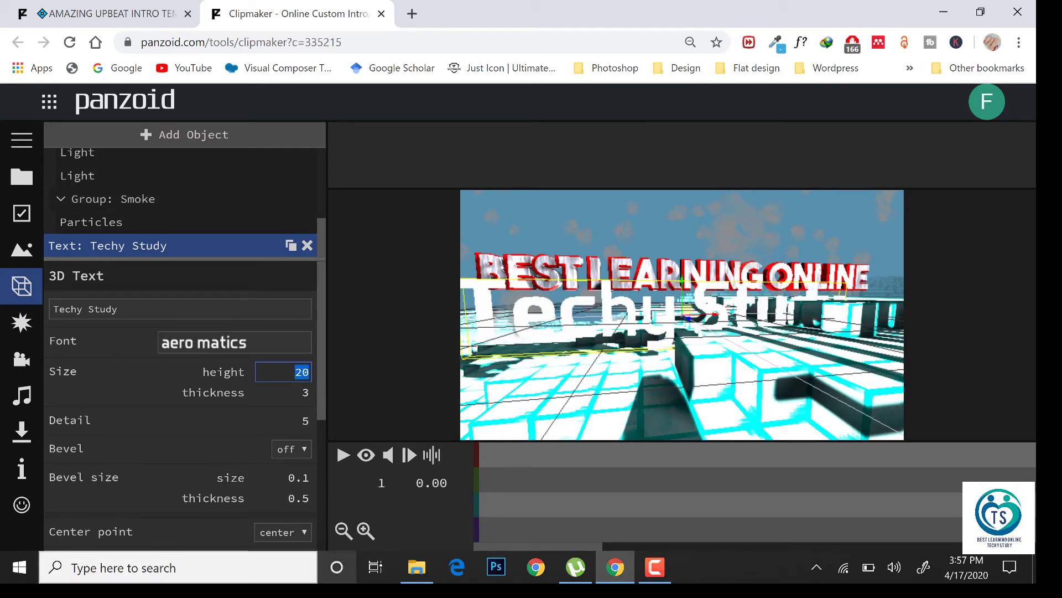
text(8)
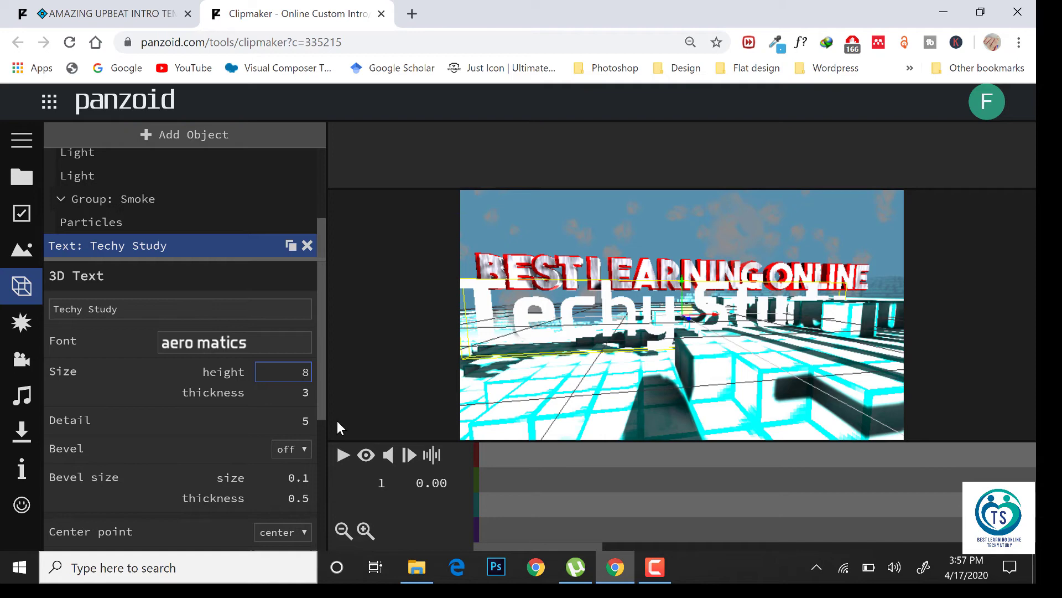
click(303, 393)
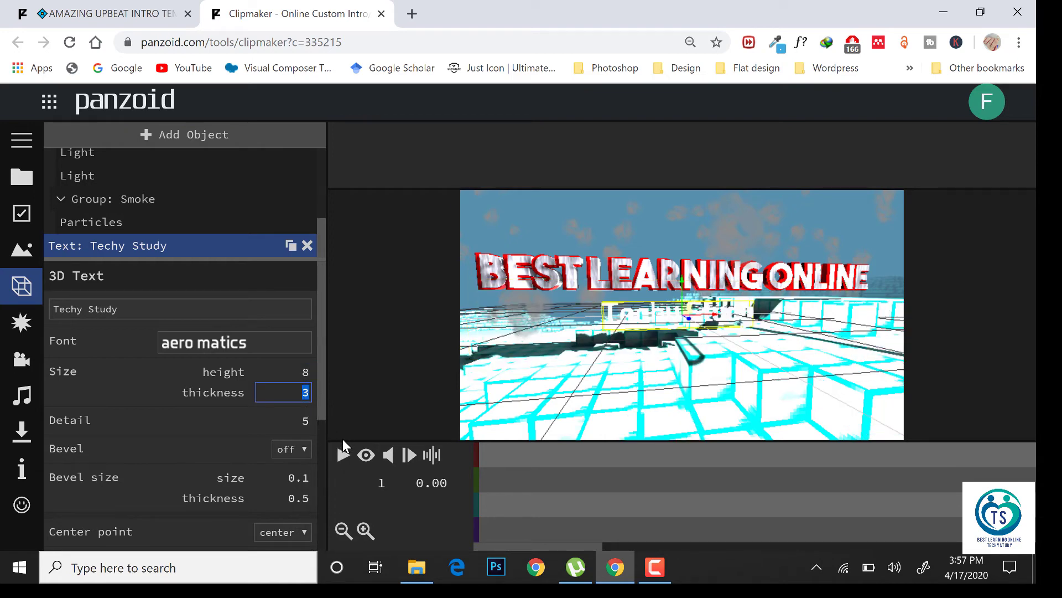
text(2)
click(257, 414)
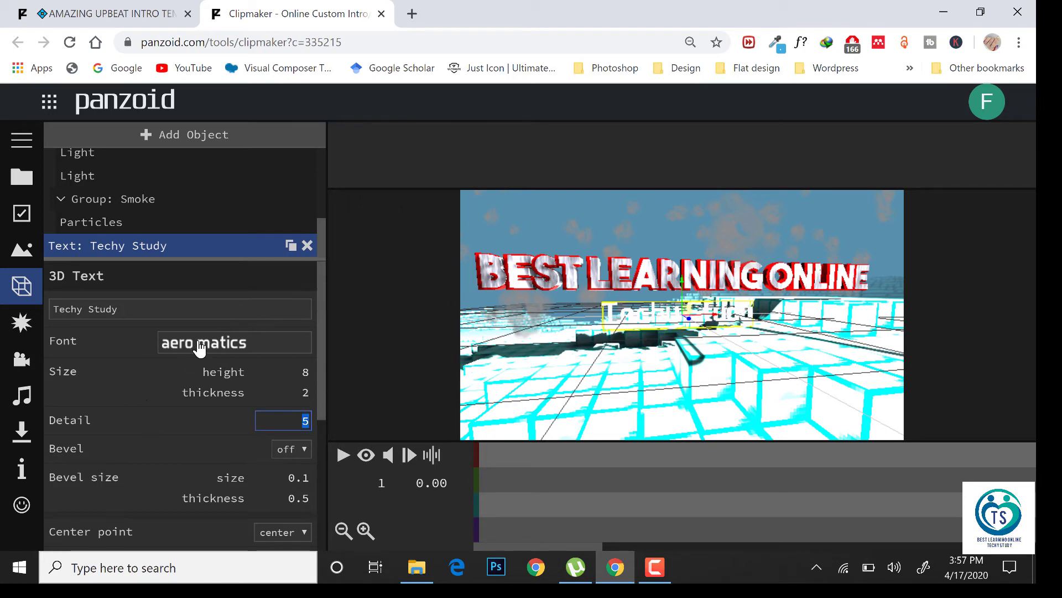
Color the Techy Study text bright red (#ed0d0d)
scroll(207, 406, down, 4)
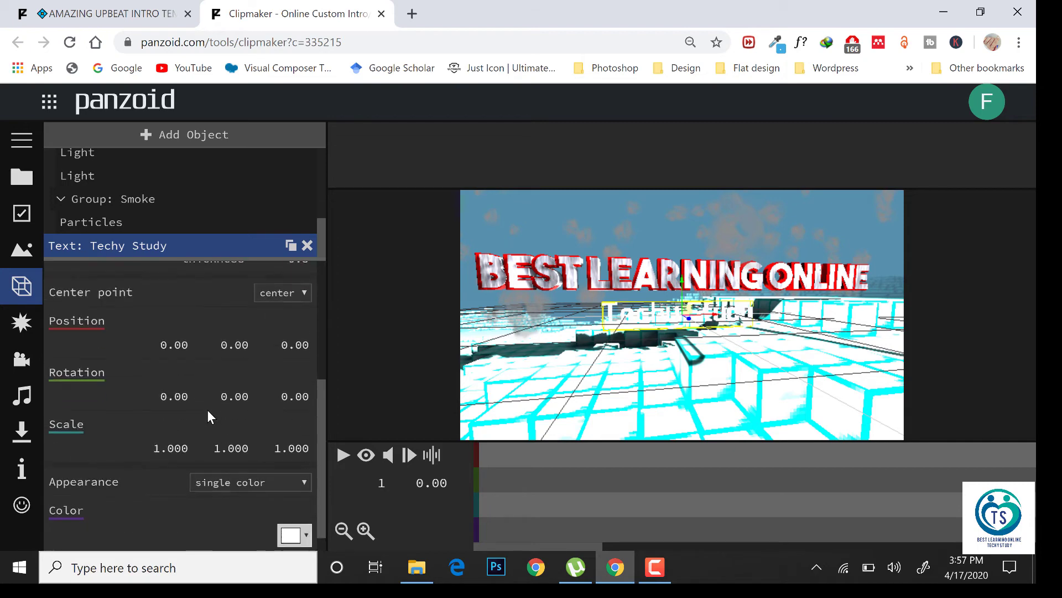
scroll(208, 415, up, 1)
scroll(115, 474, down, 1)
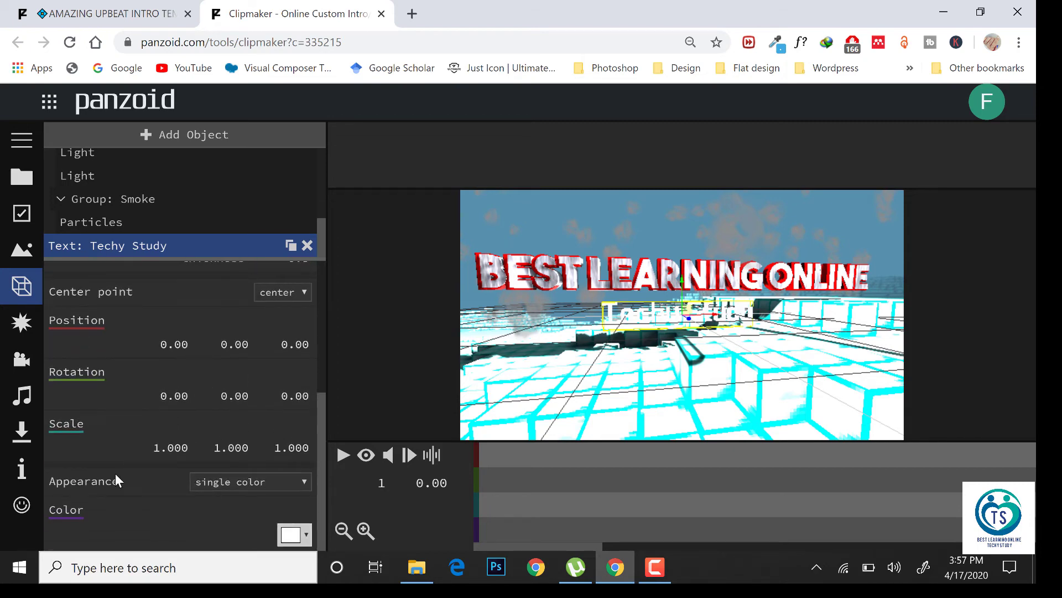
click(305, 546)
click(496, 383)
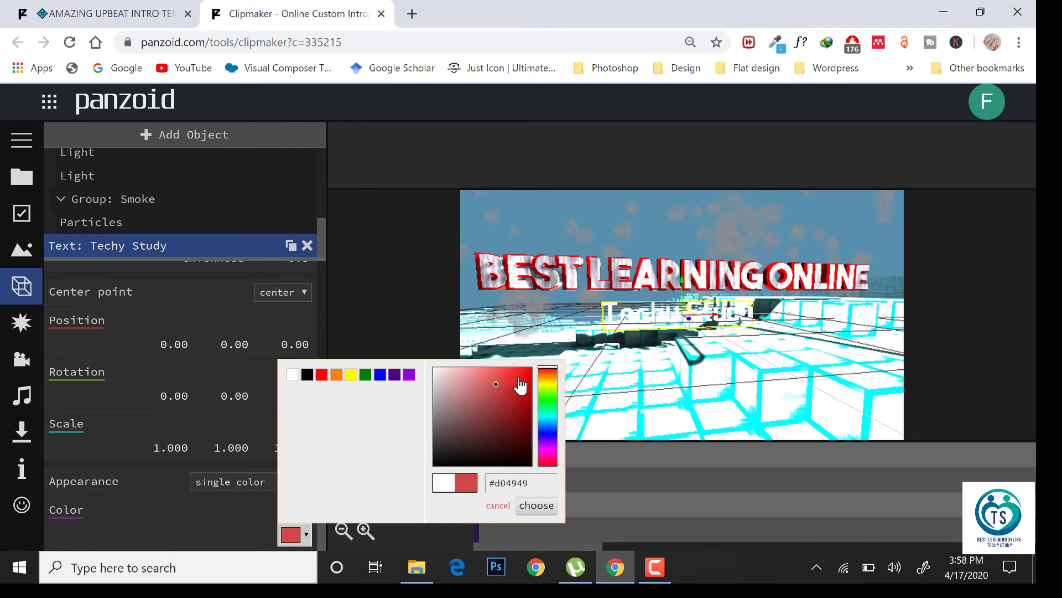
click(525, 374)
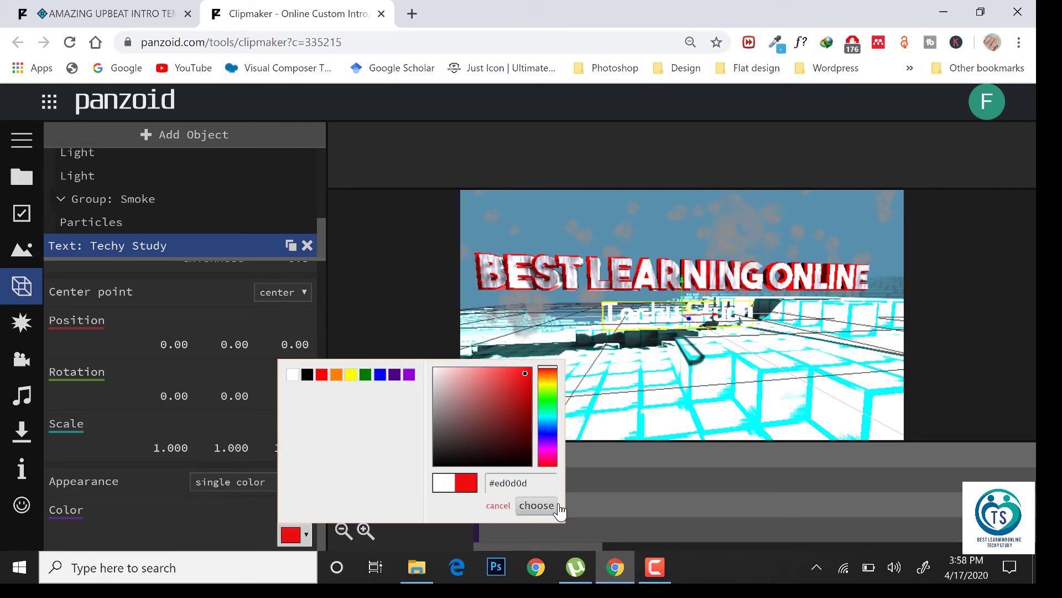
click(538, 505)
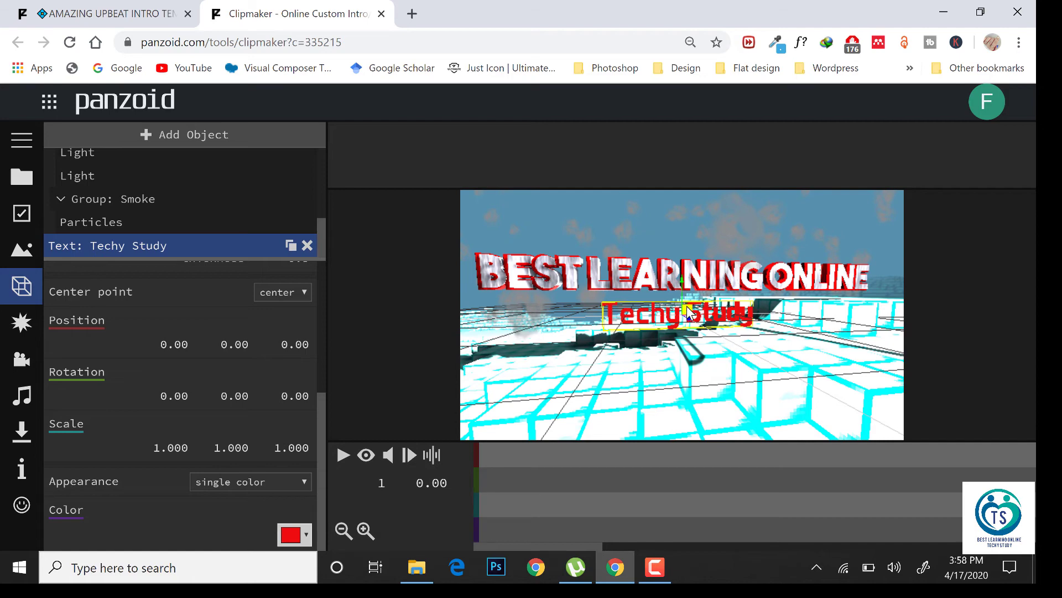
Raise Techy Study to sit just beneath the title and check the layout from several angles
drag(689, 319, 692, 308)
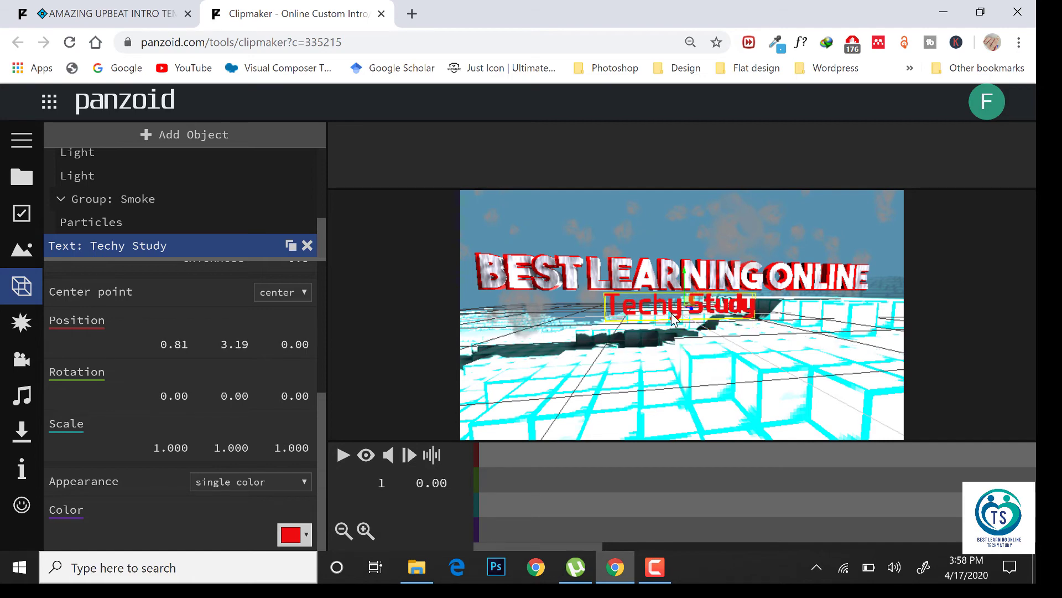
drag(740, 359, 705, 366)
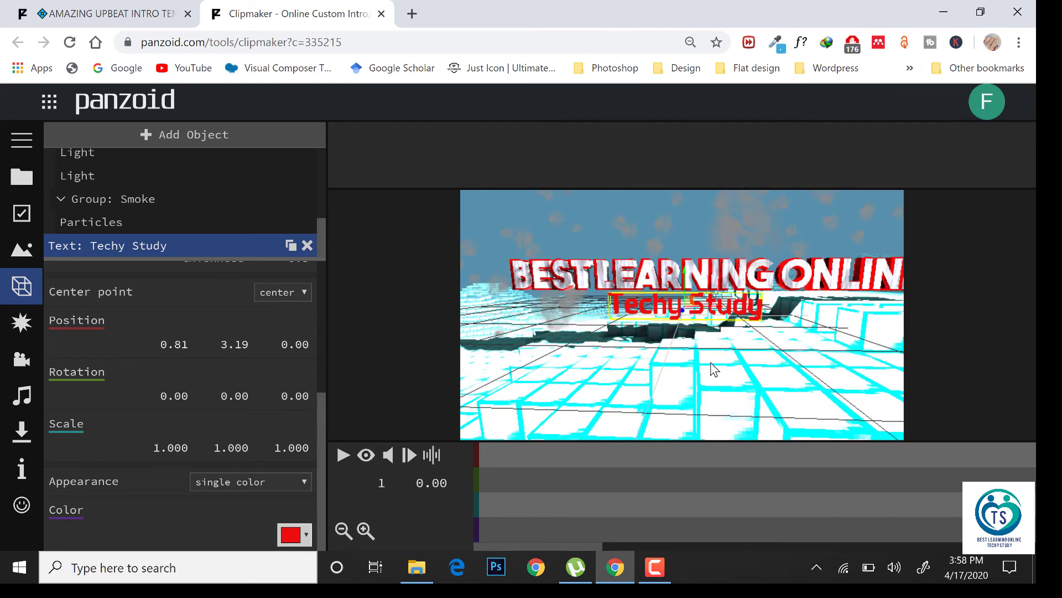
drag(742, 304, 685, 310)
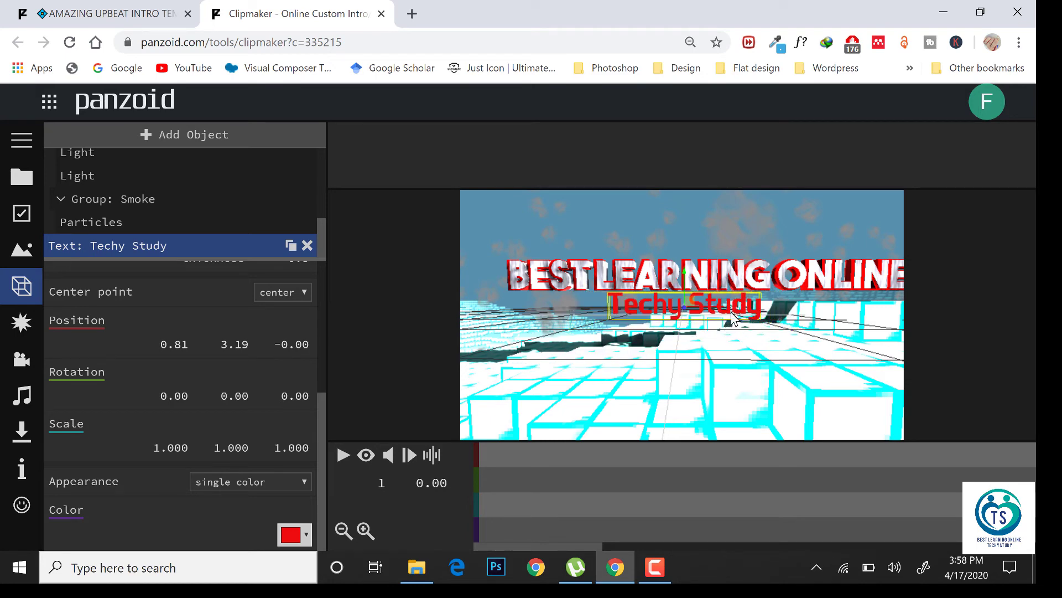
mouse_move(732, 310)
mouse_down()
mouse_move(729, 296)
mouse_move(737, 326)
mouse_up()
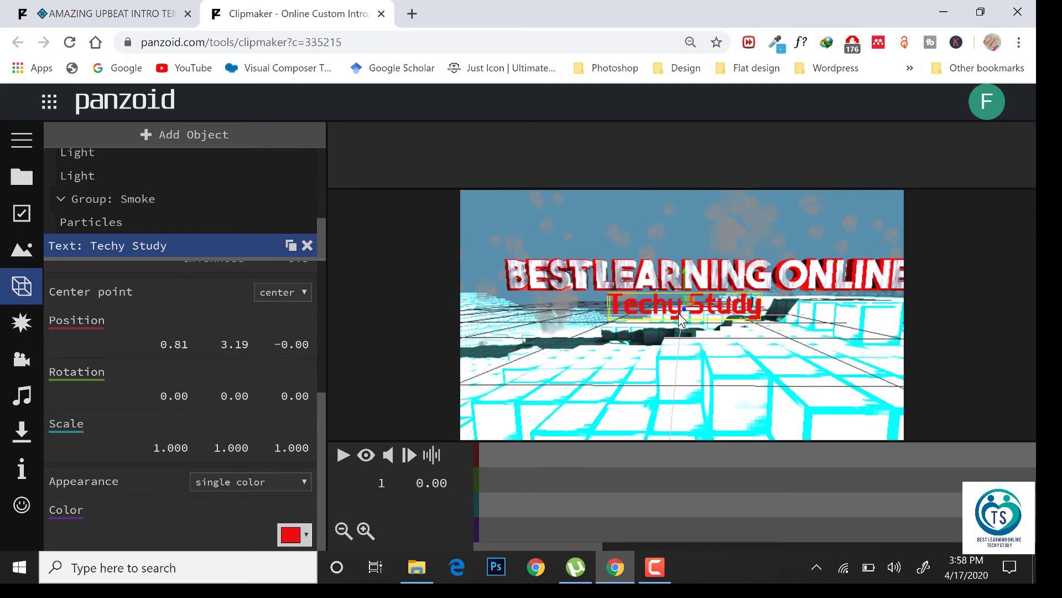
click(22, 359)
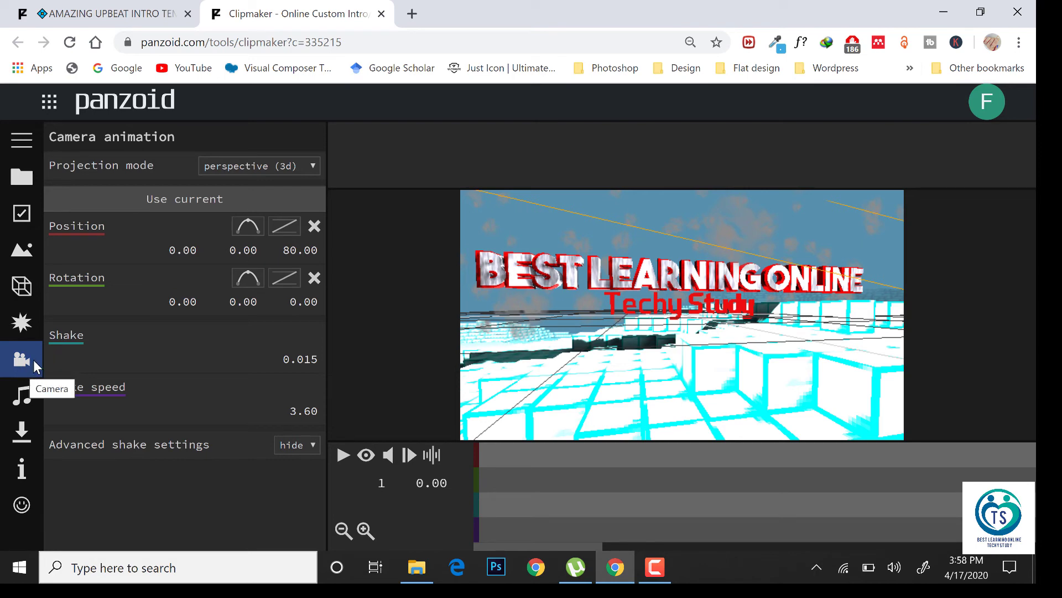
Play the full intro in the final rendered preview, then bring up the download options
click(22, 395)
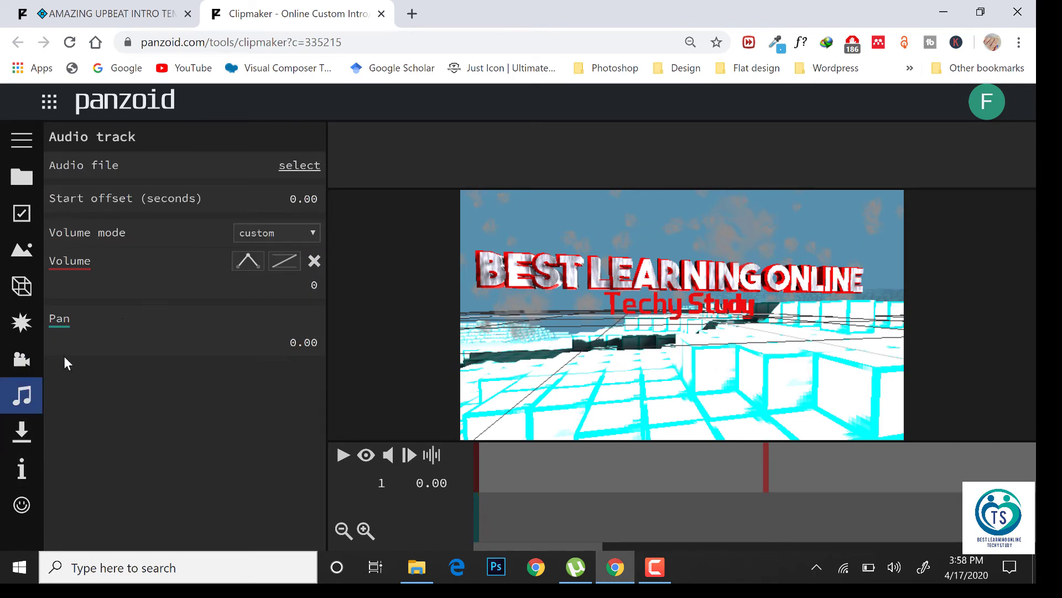
click(367, 457)
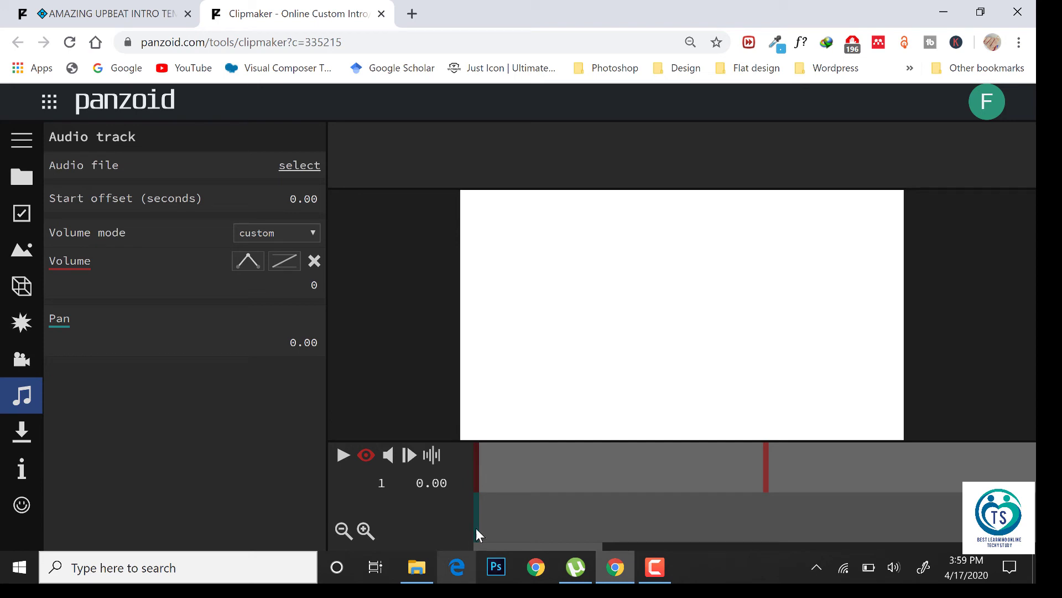
click(342, 457)
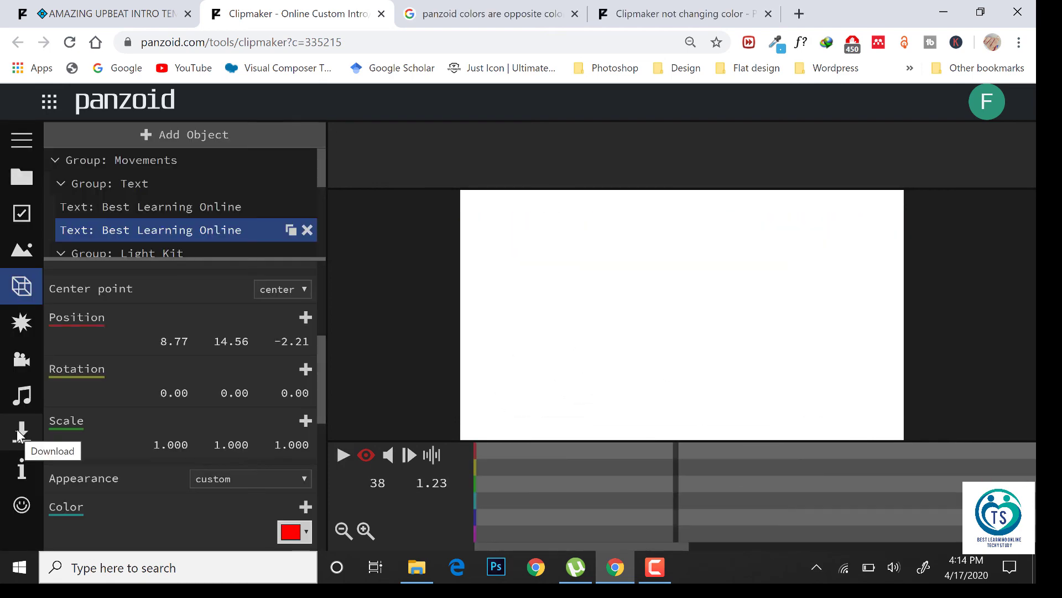
click(39, 432)
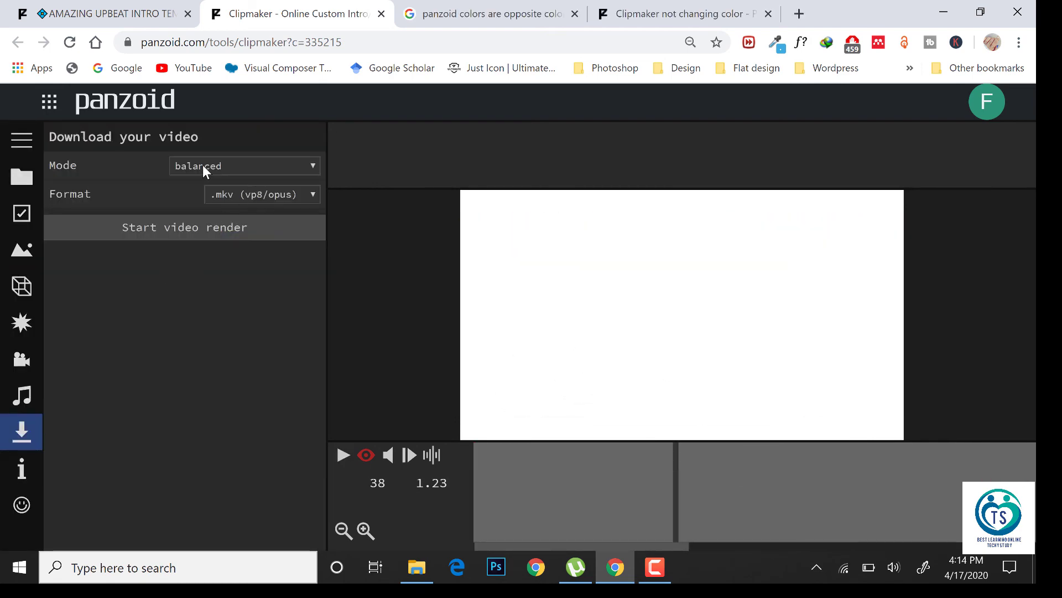
Choose good quality render mode and keep the .mkv (vp8/opus) format
click(278, 165)
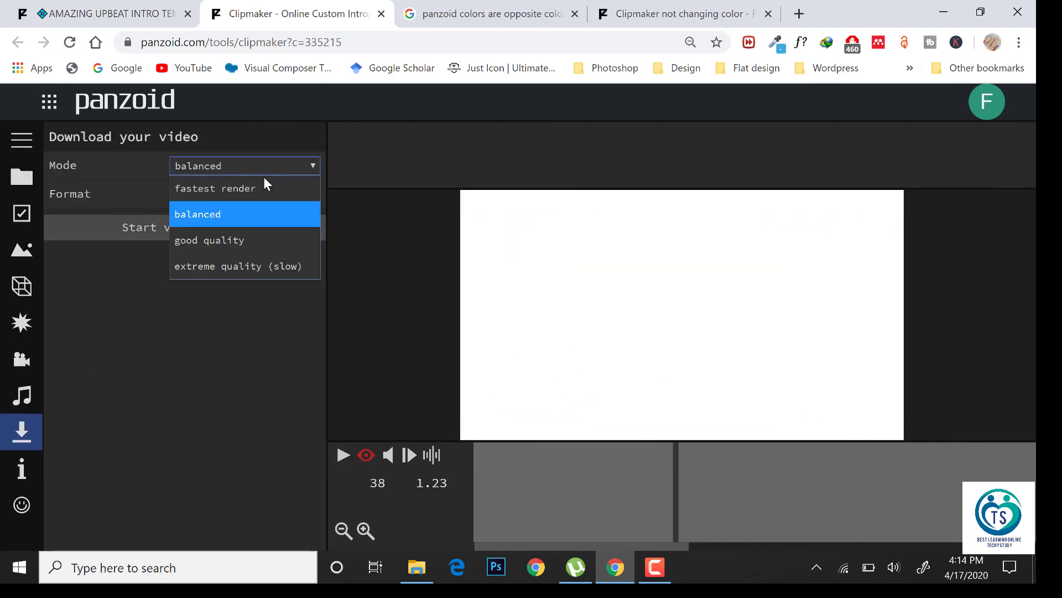
click(224, 248)
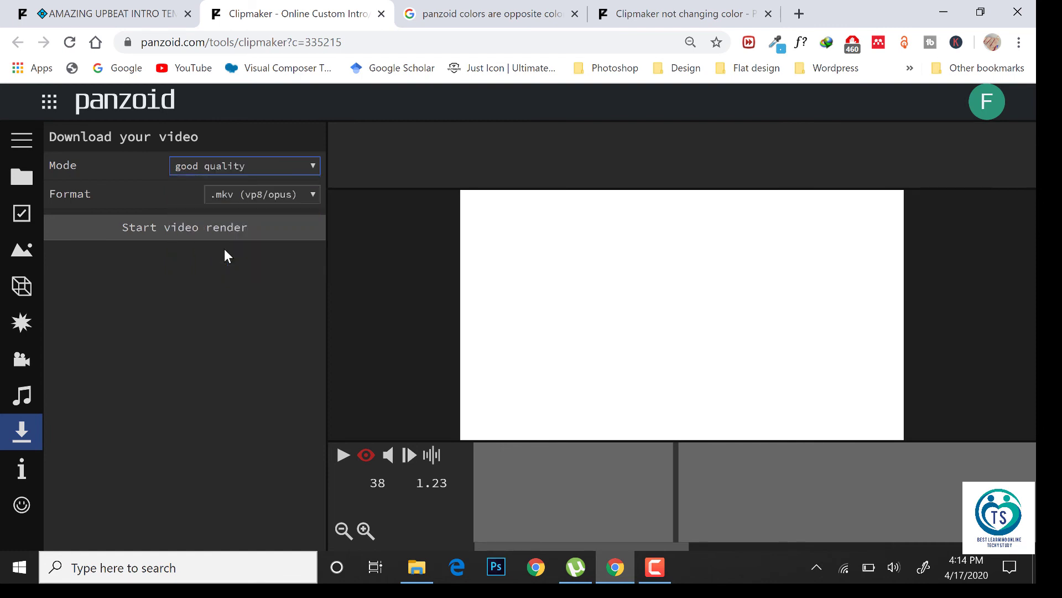
click(297, 198)
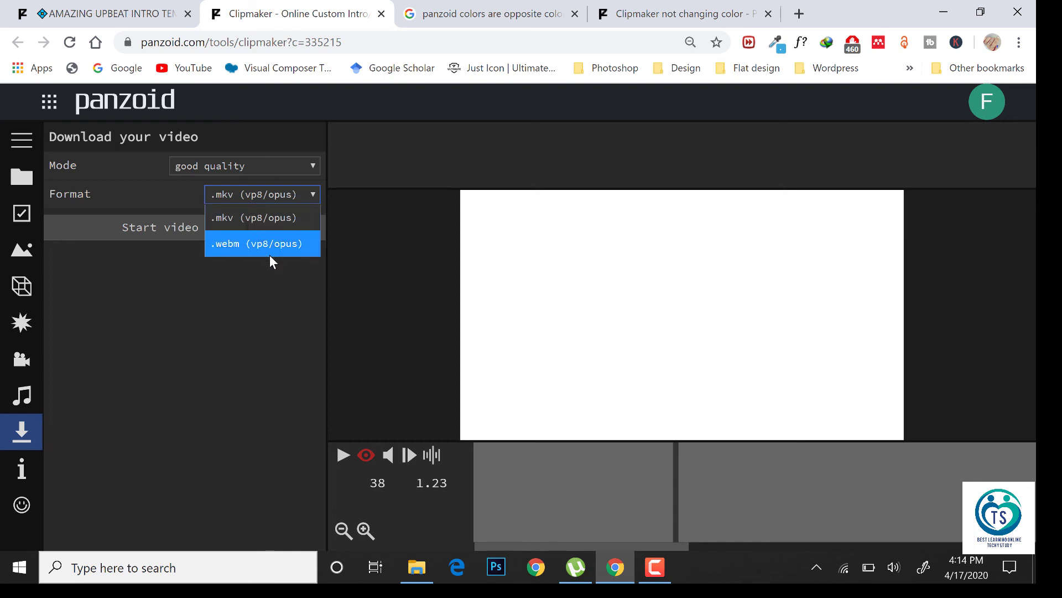
click(270, 220)
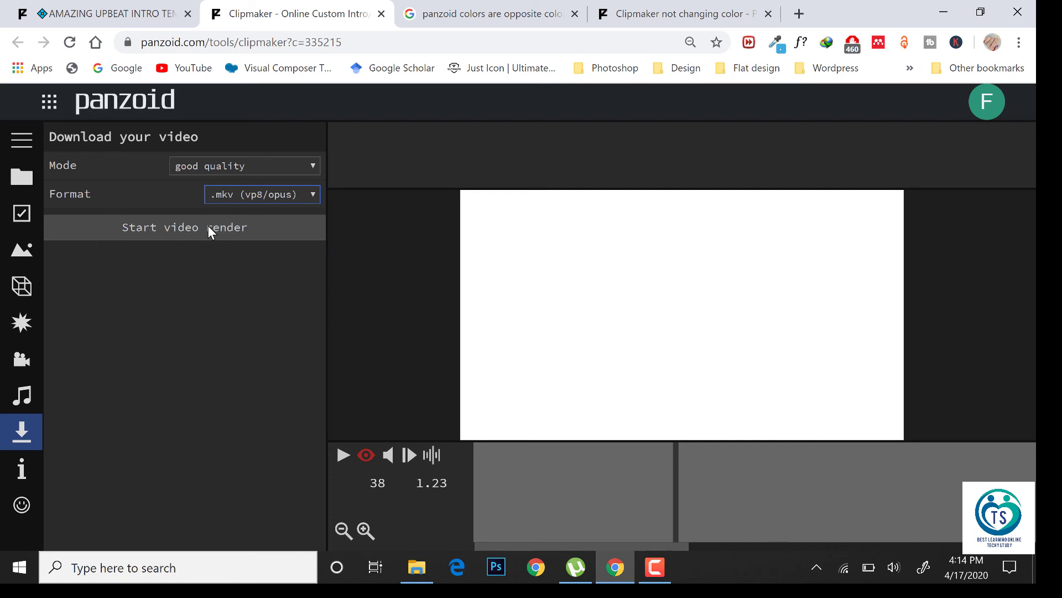
Start rendering the intro video and close the two leftover troubleshooting tabs
click(192, 228)
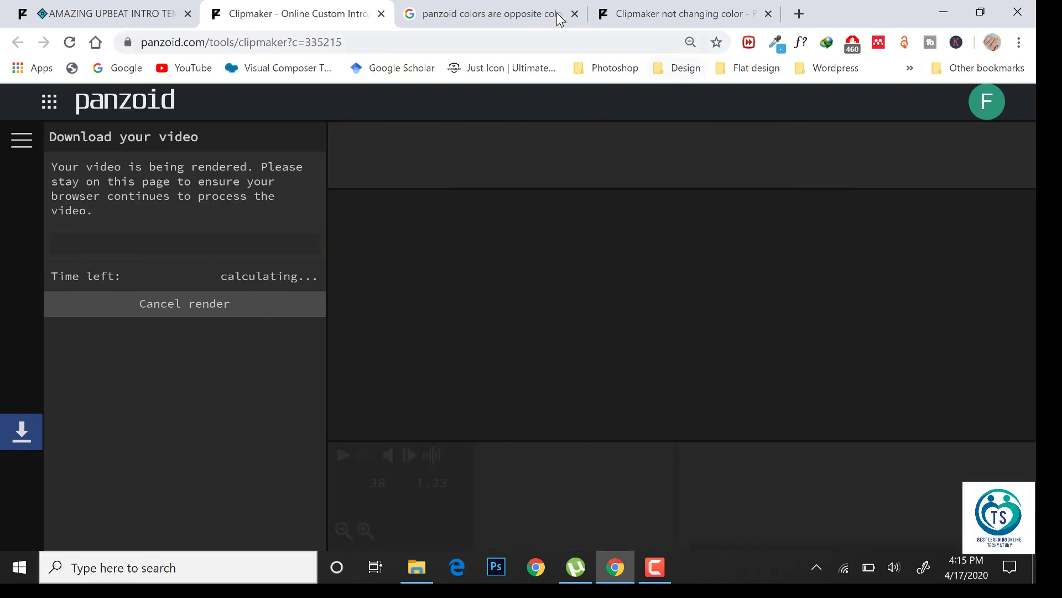
click(575, 13)
click(575, 13)
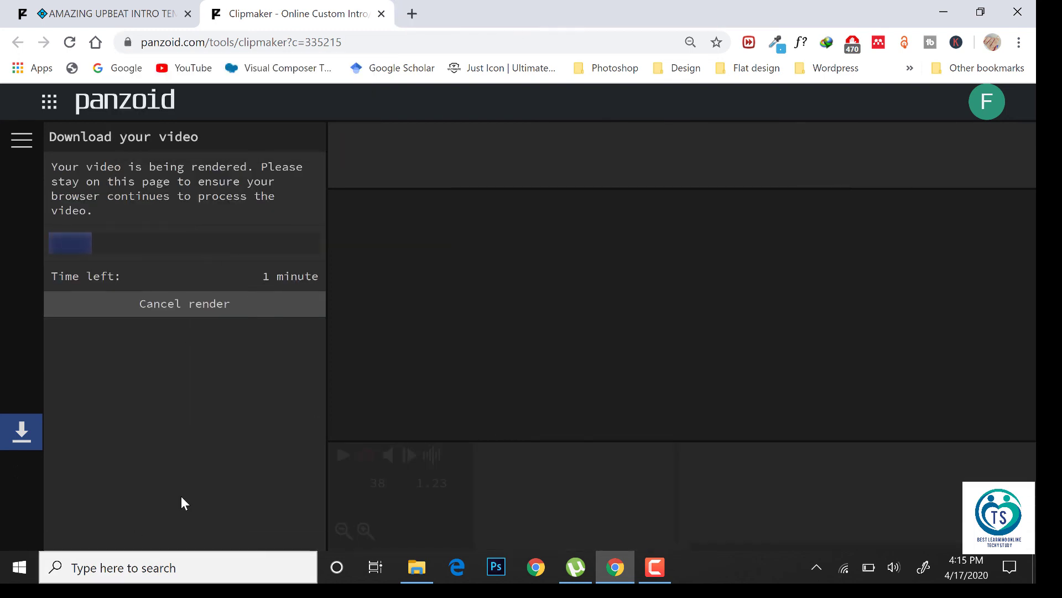